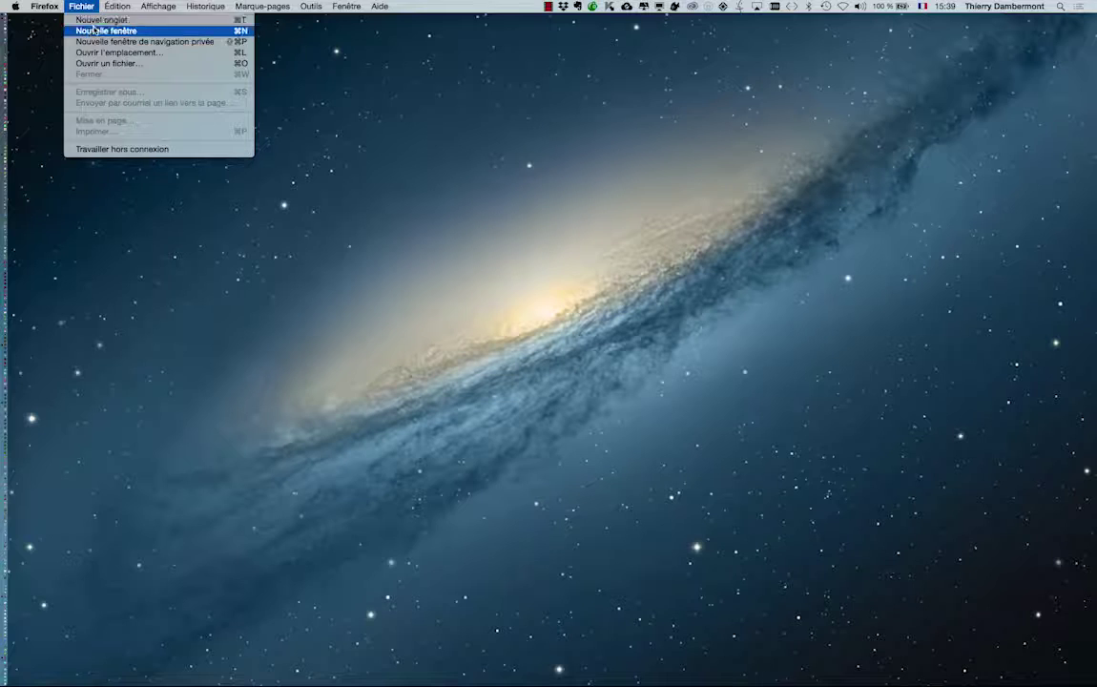
- Open a new Firefox window and search the web for "adobe dimension"
click(91, 30)
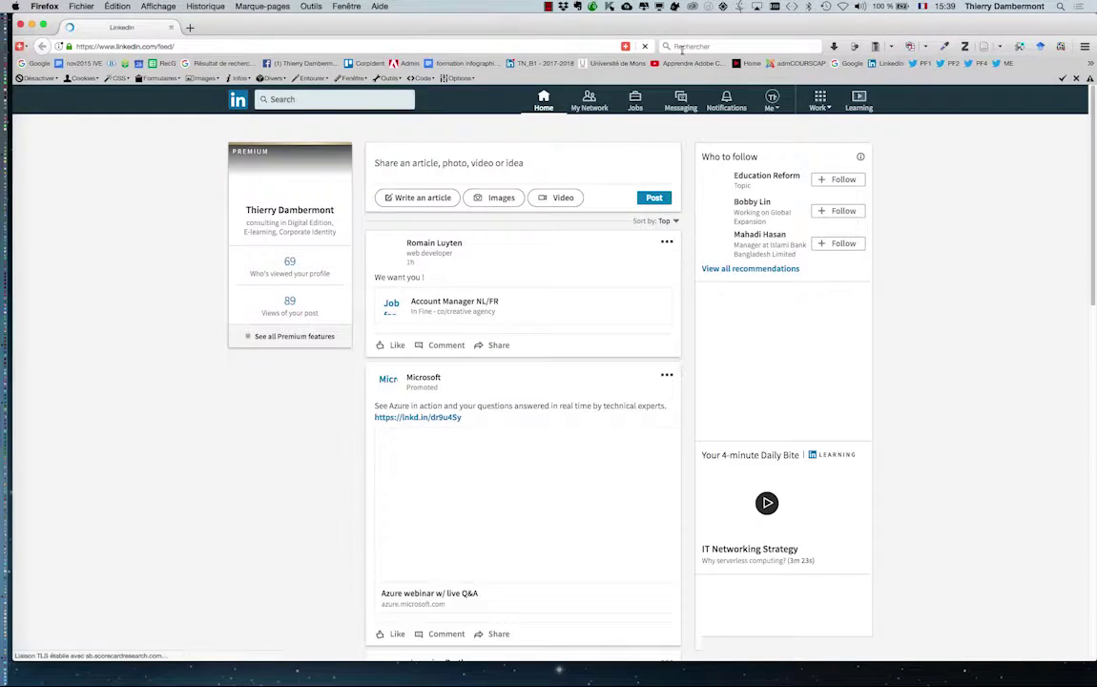
text(adobe)
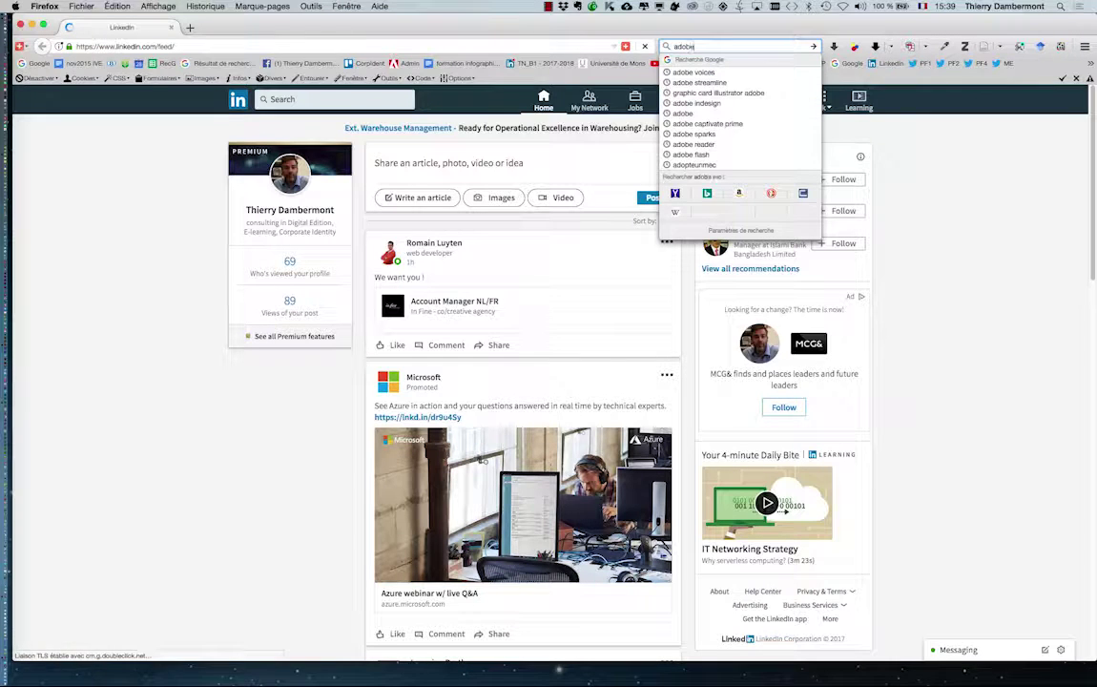
text( dimens)
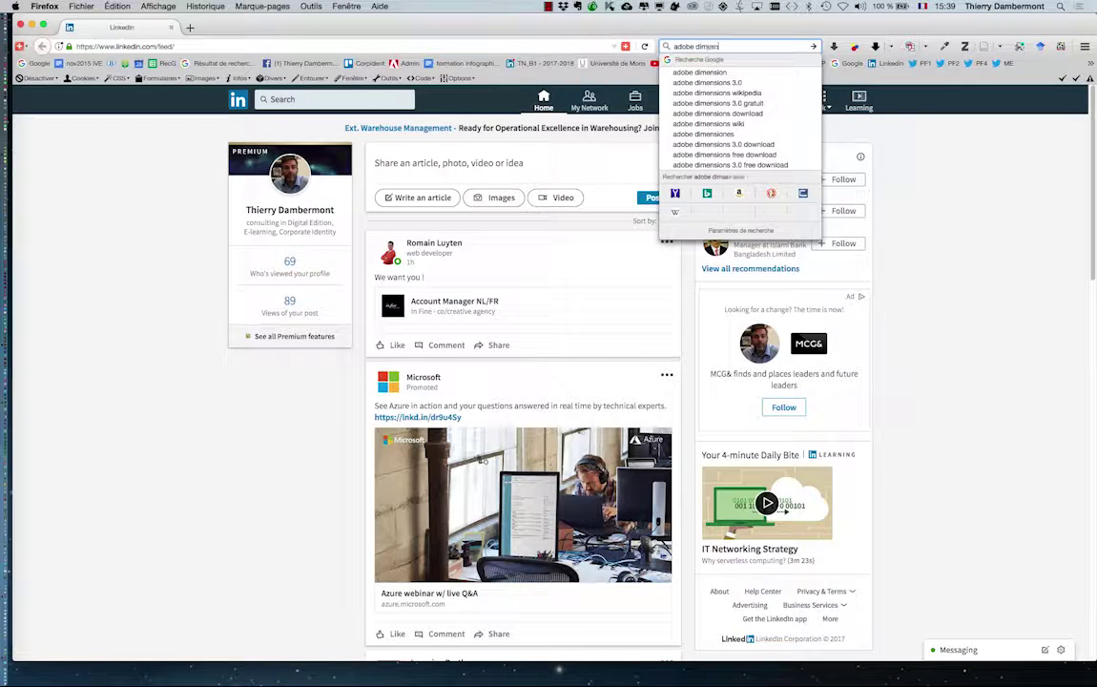
text(ion)
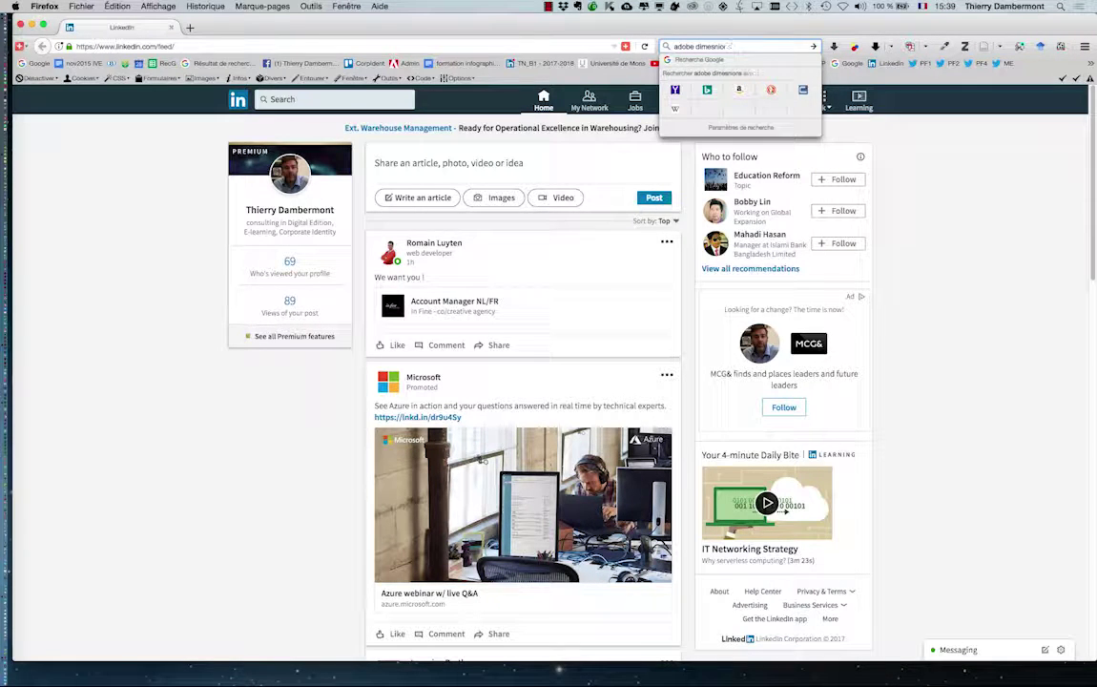
key(BackSpace)
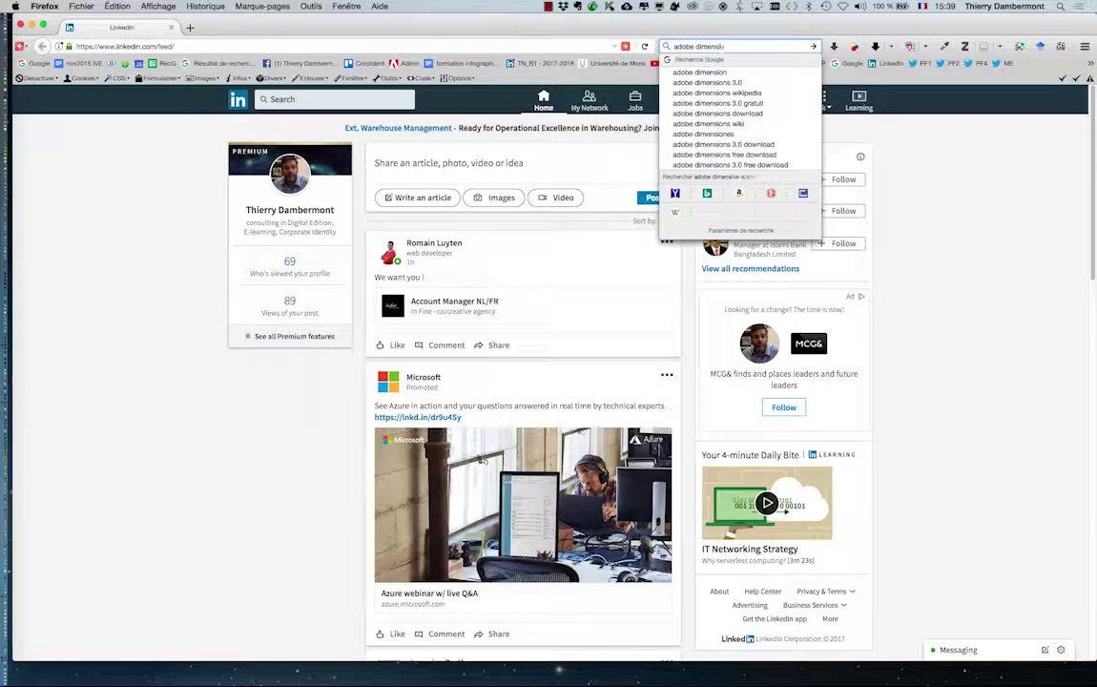
key(BackSpace)
key(Return)
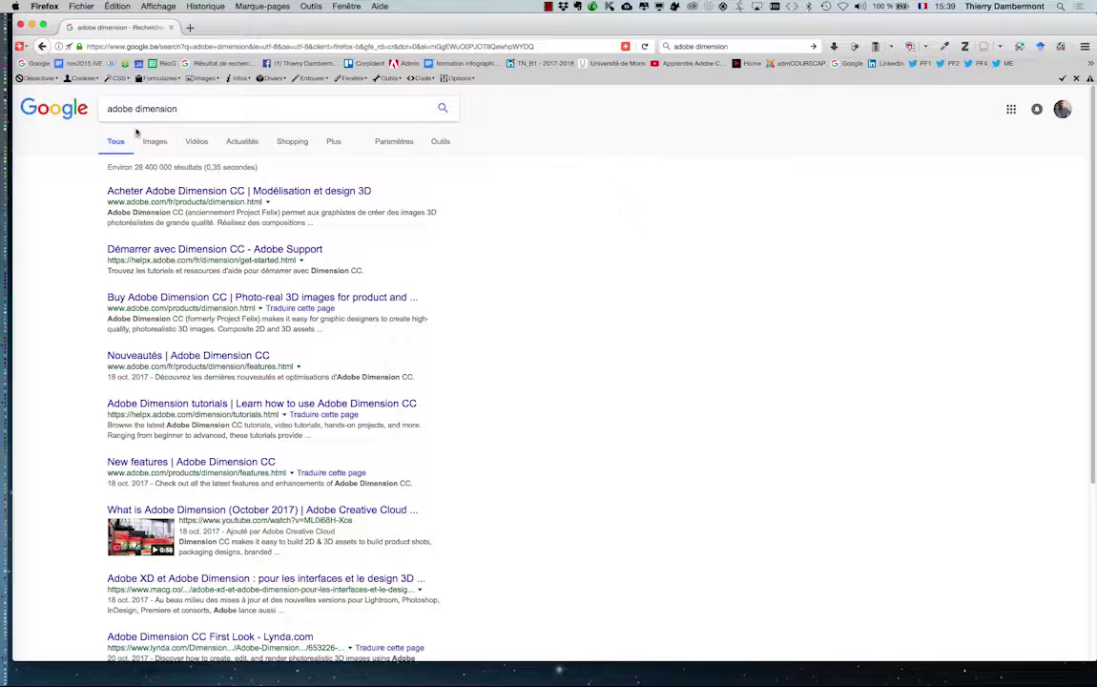
- Browse the image results for Adobe Dimension and open the Adobe product page behind the Gatsby pot image
click(153, 144)
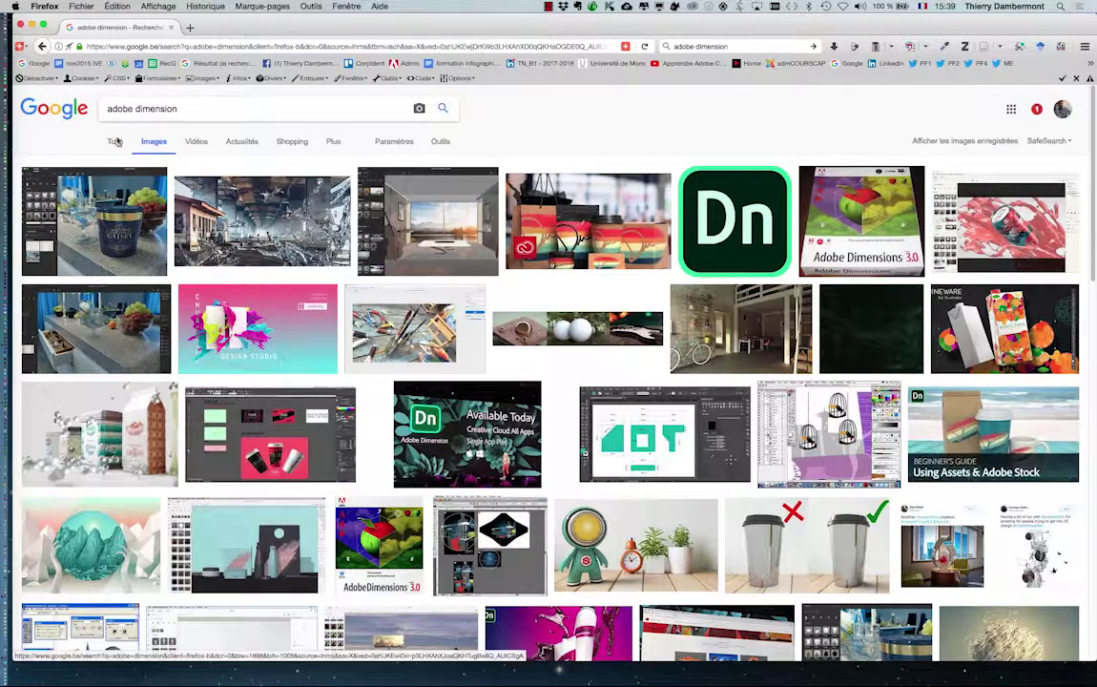
click(116, 142)
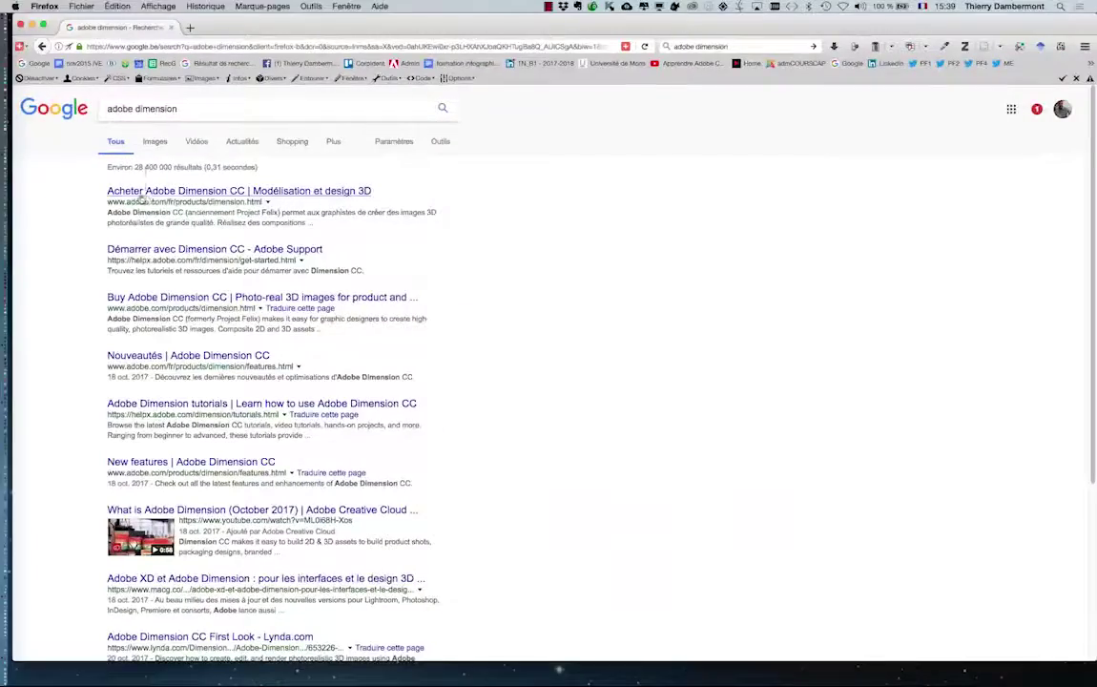
click(155, 143)
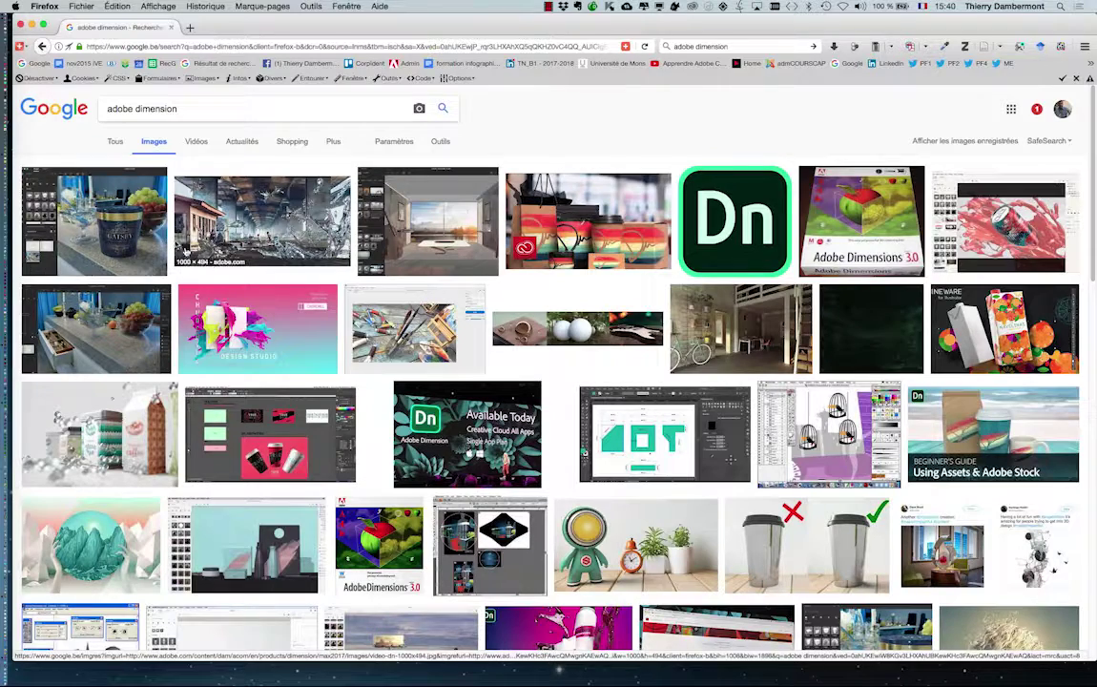
click(103, 221)
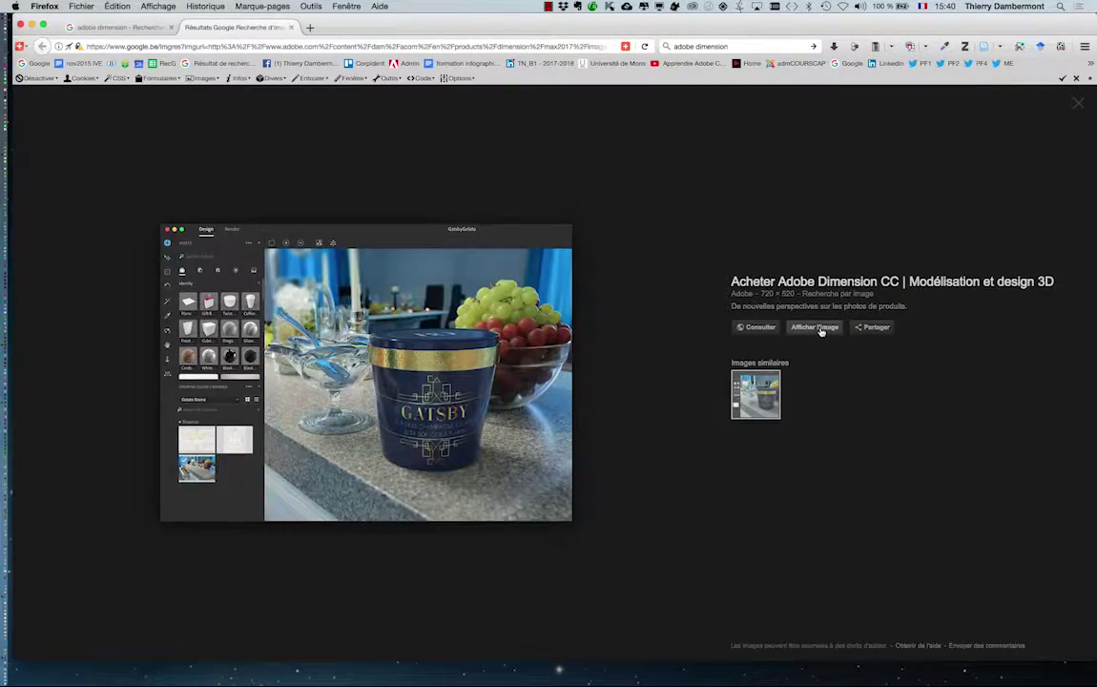
click(772, 327)
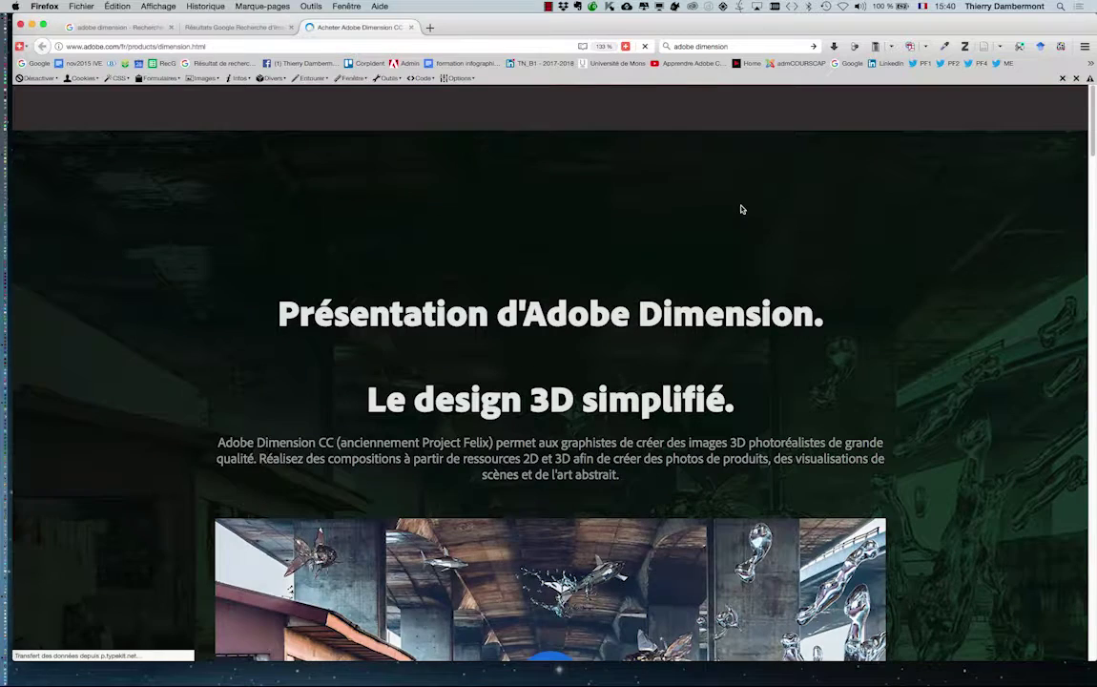
- Examine the Adobe Dimension product page, covering its 3D design features, sample images and subscription plans
scroll(715, 274, down, 5)
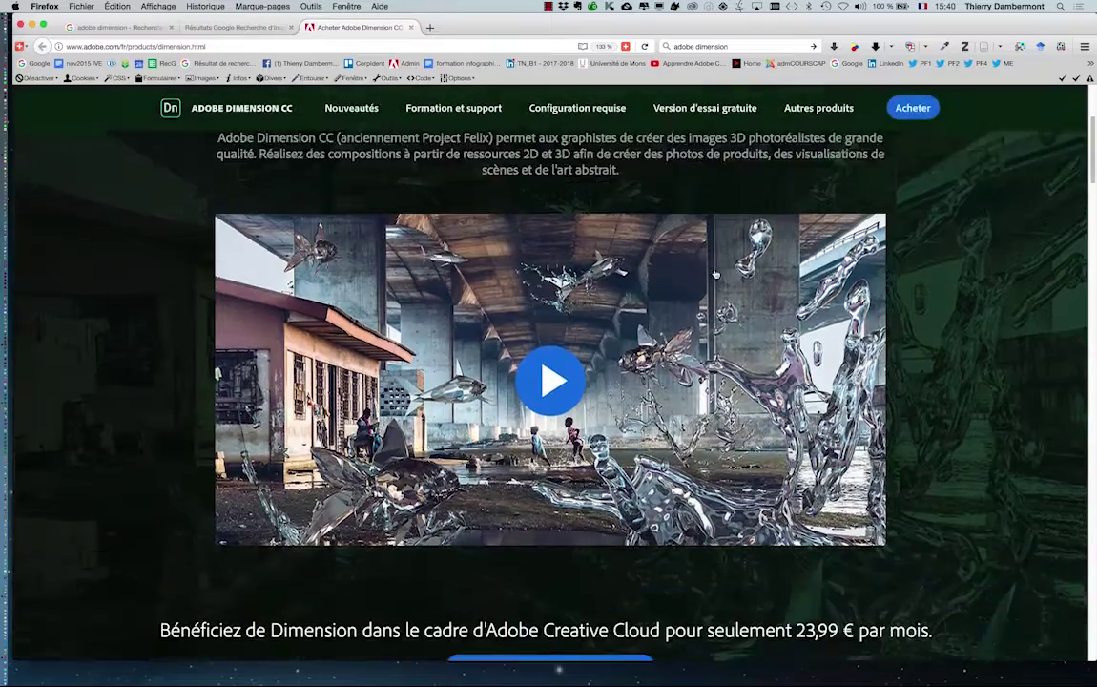
scroll(715, 273, down, 10)
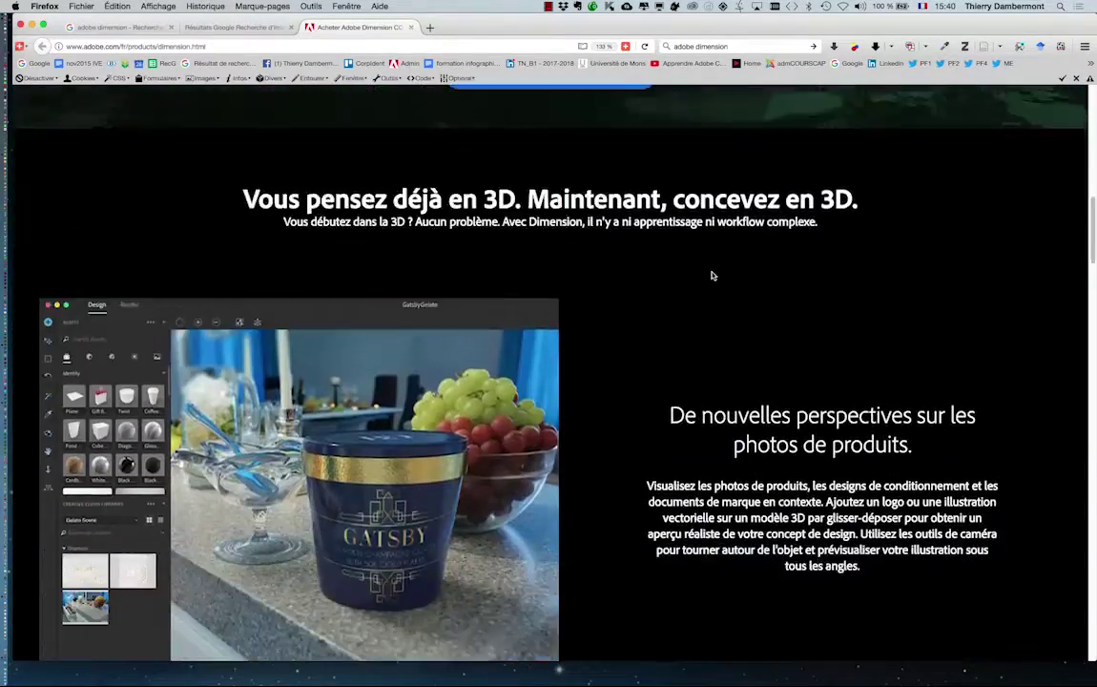
scroll(711, 276, down, 11)
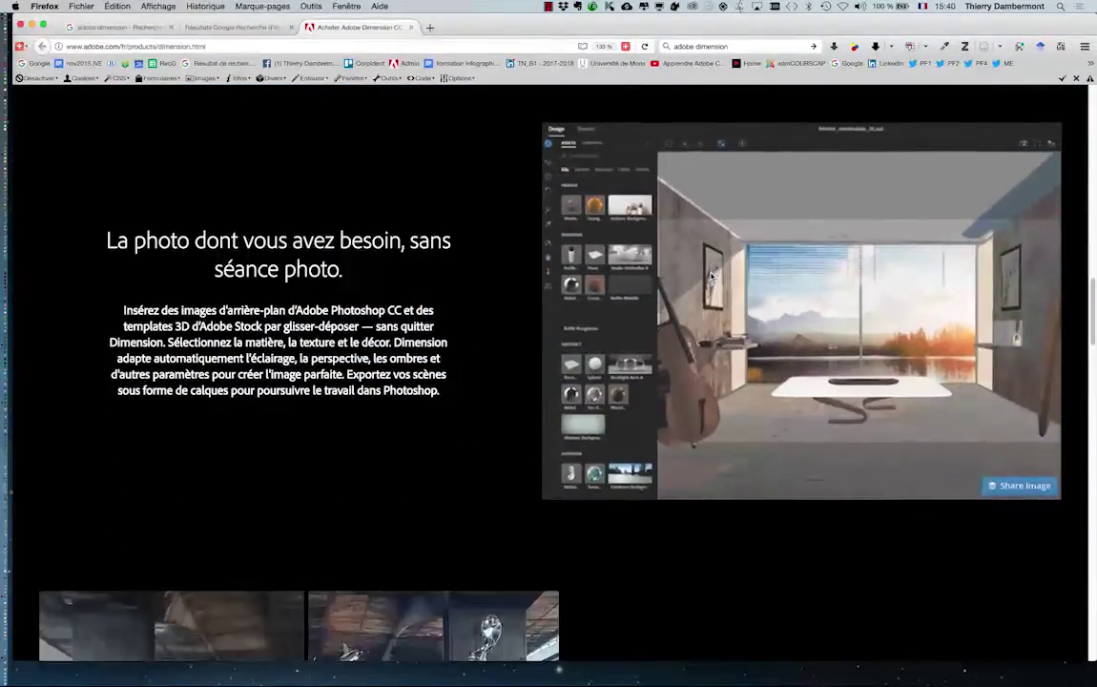
scroll(711, 276, down, 7)
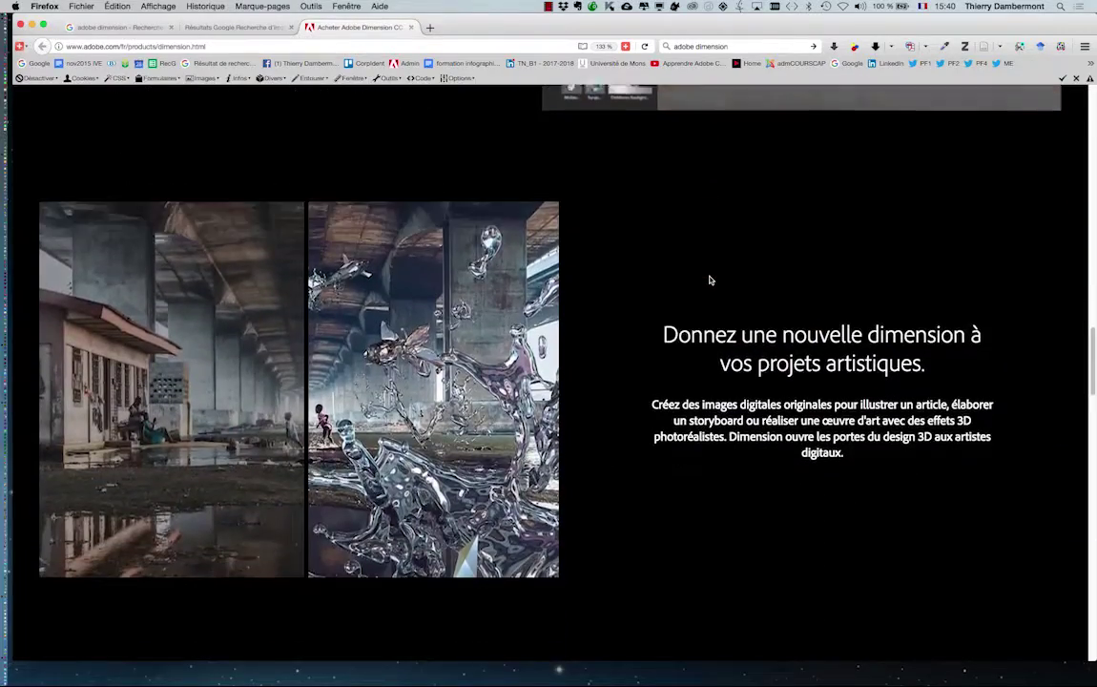
scroll(710, 279, down, 10)
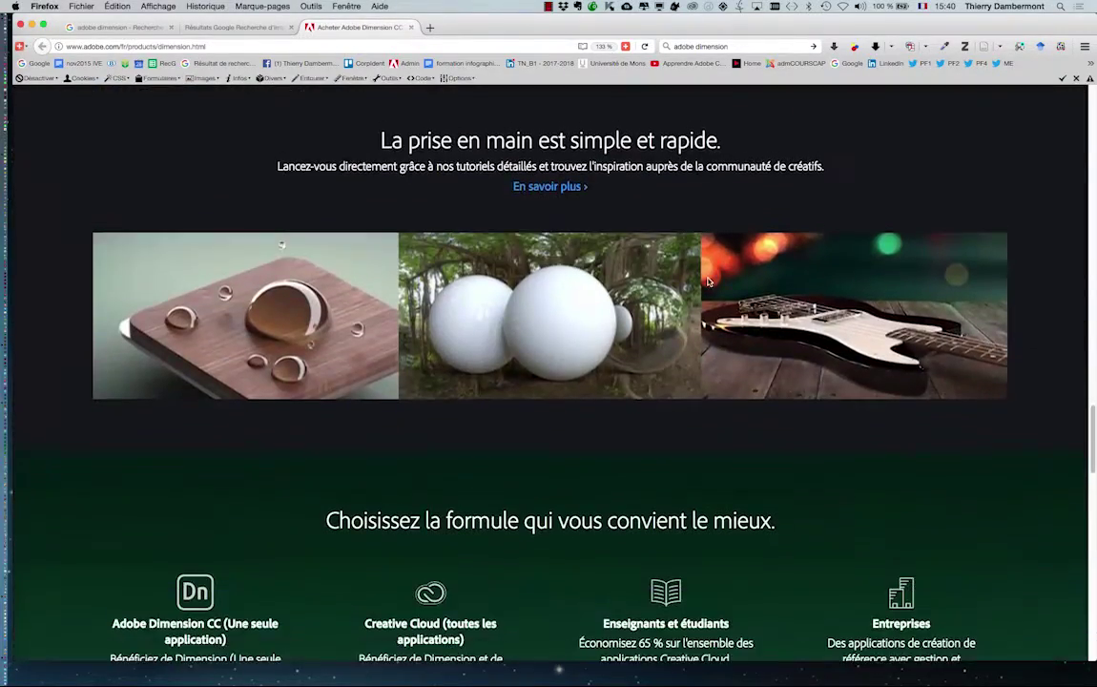
scroll(708, 282, down, 4)
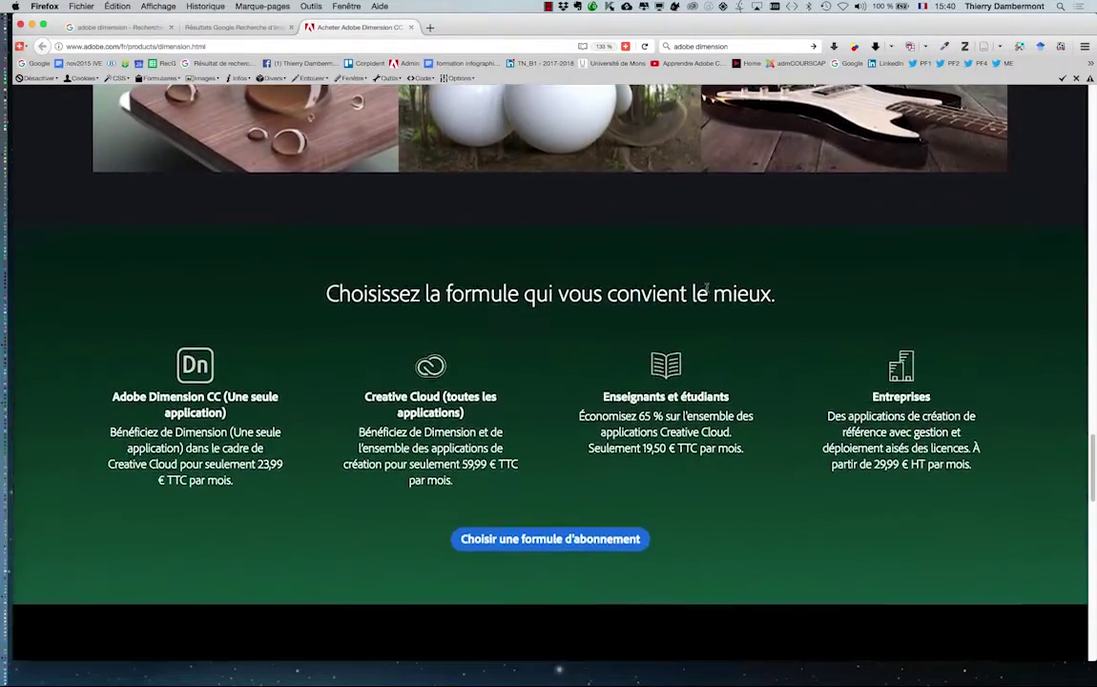
scroll(706, 287, up, 7)
scroll(708, 289, down, 3)
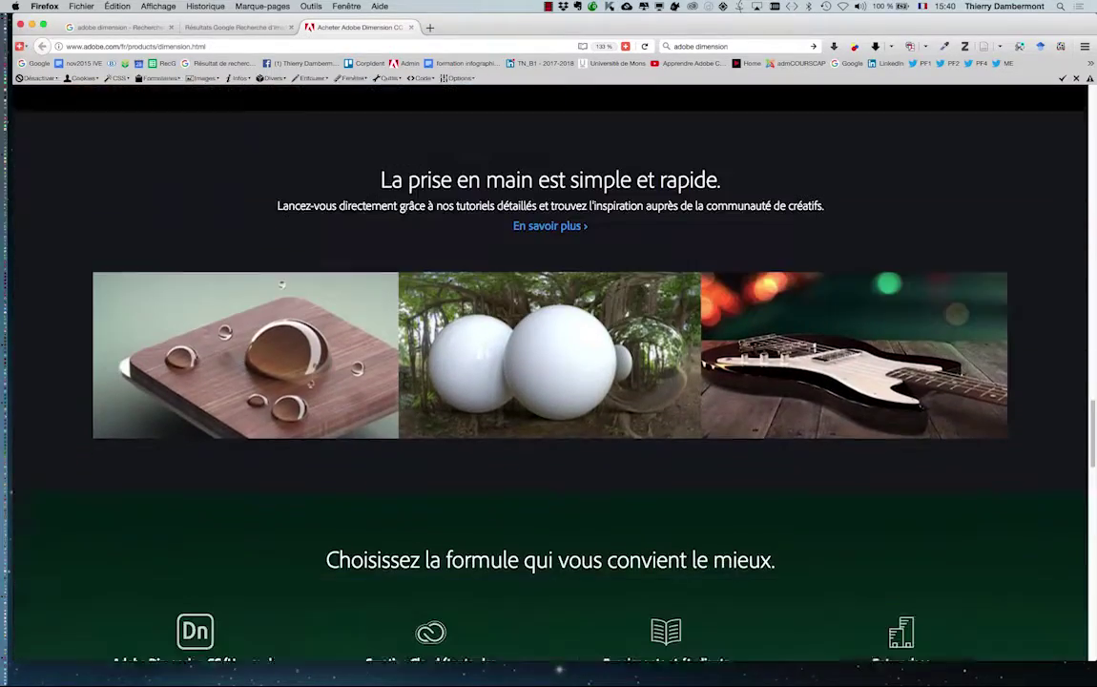
scroll(706, 291, down, 9)
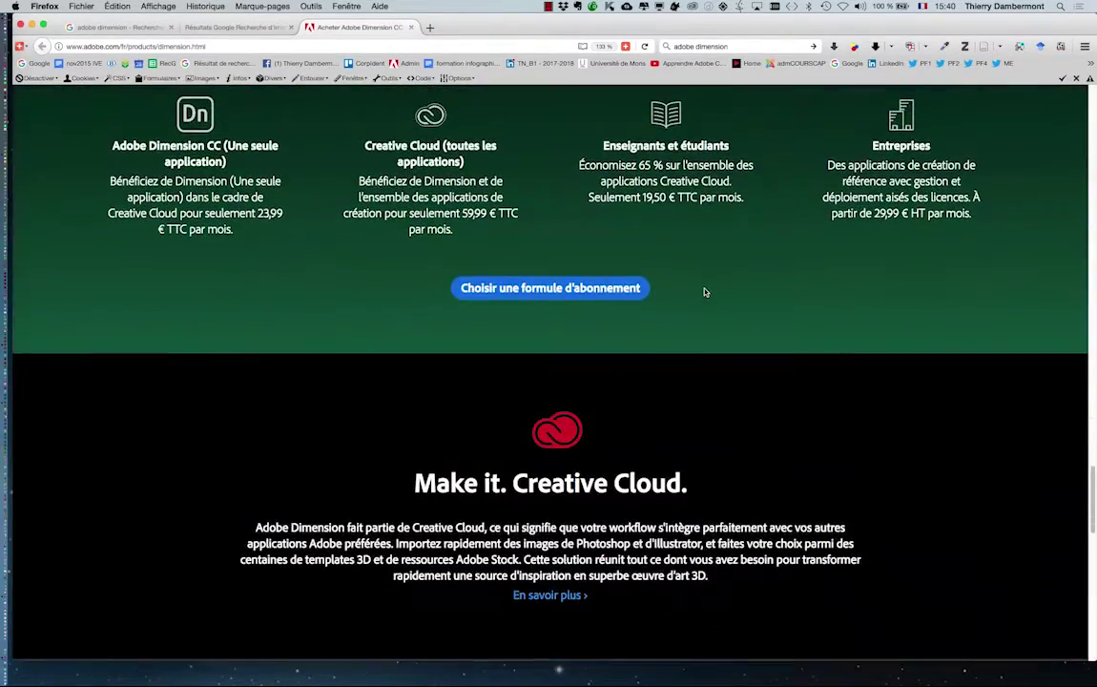
scroll(704, 291, up, 15)
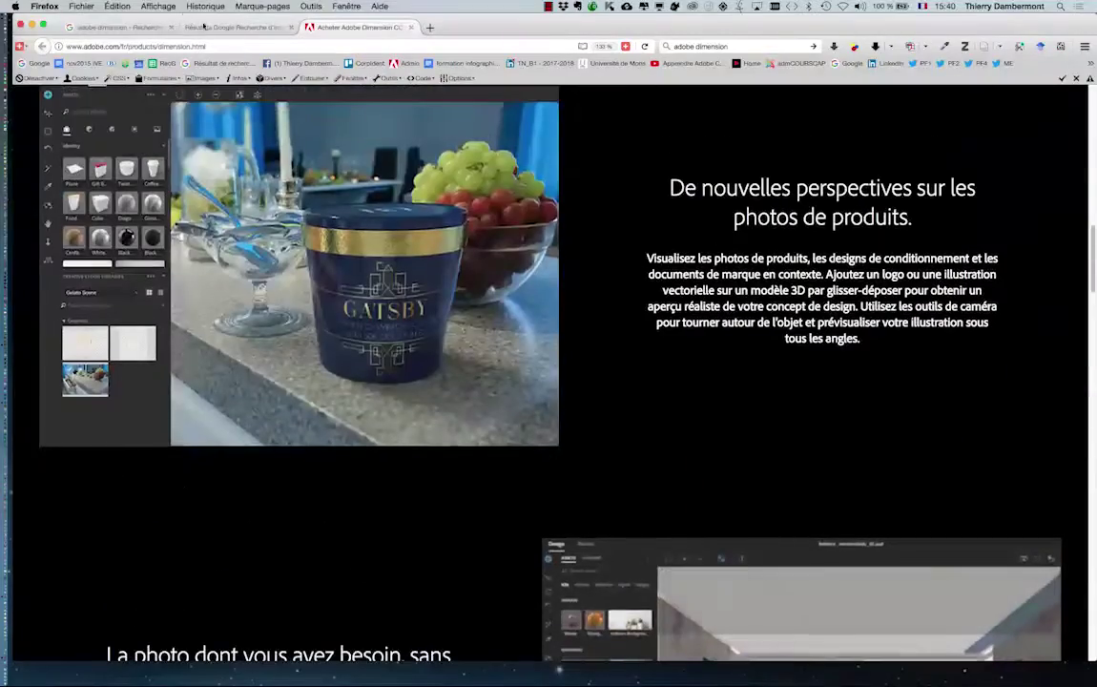
- Close the Adobe product page, the image preview and the remaining browser window
click(410, 27)
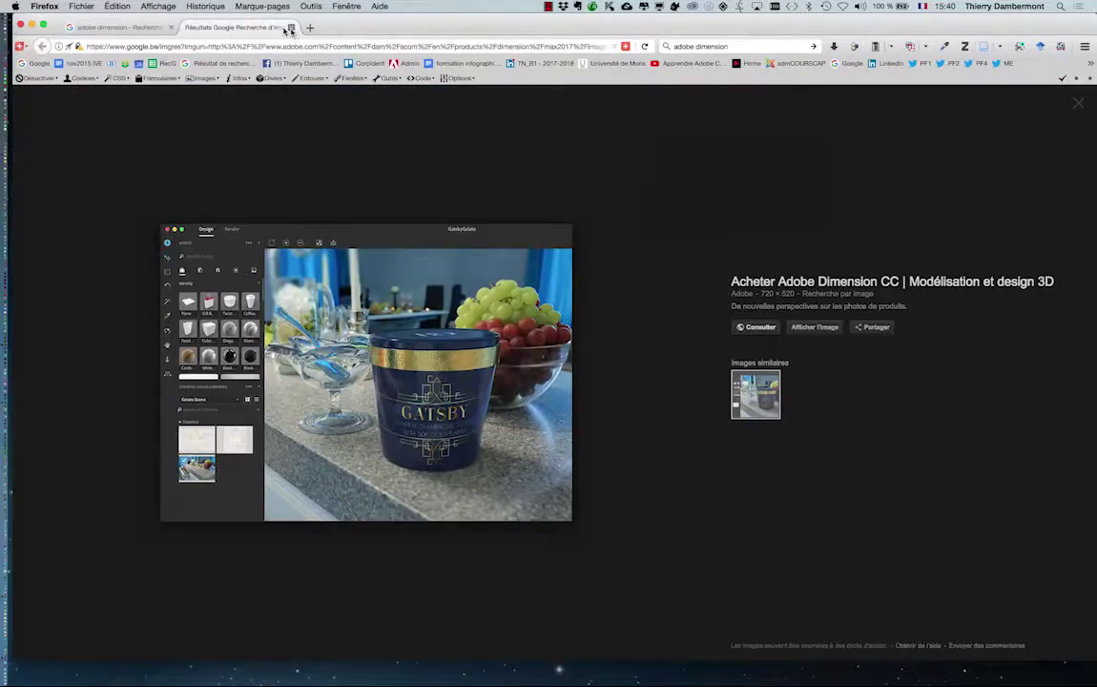
click(291, 28)
click(21, 26)
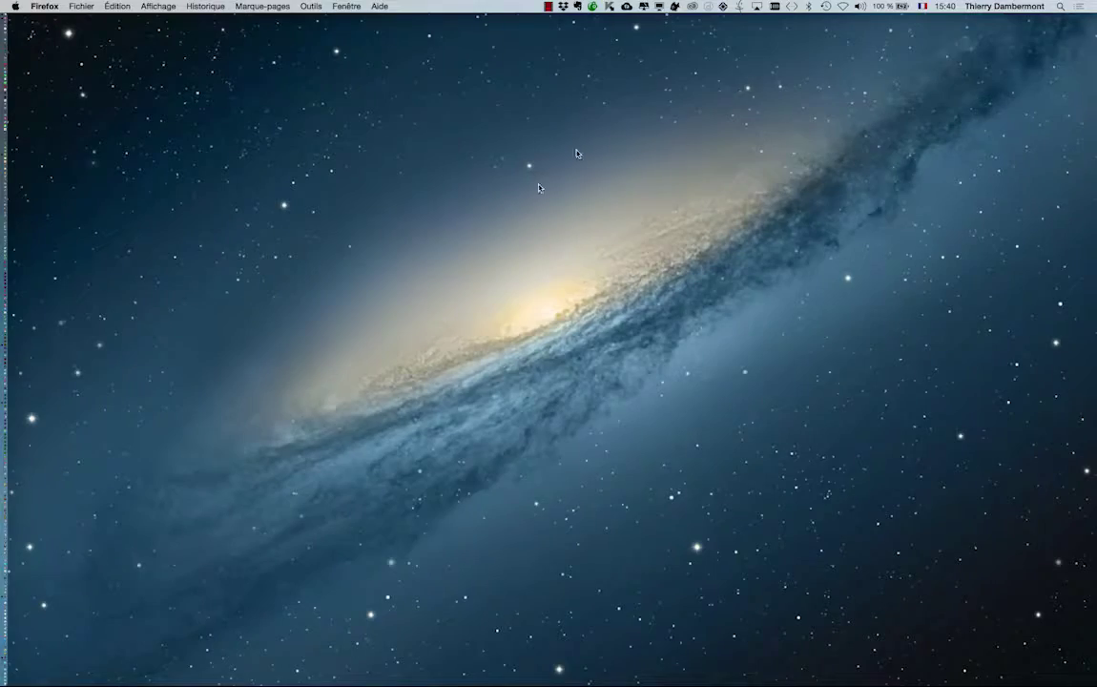
- Switch to Illustrator and create a new A4 landscape document of 297 × 210 mm in RGB mode with one artboard
key(super+Tab)
key(super+Tab)
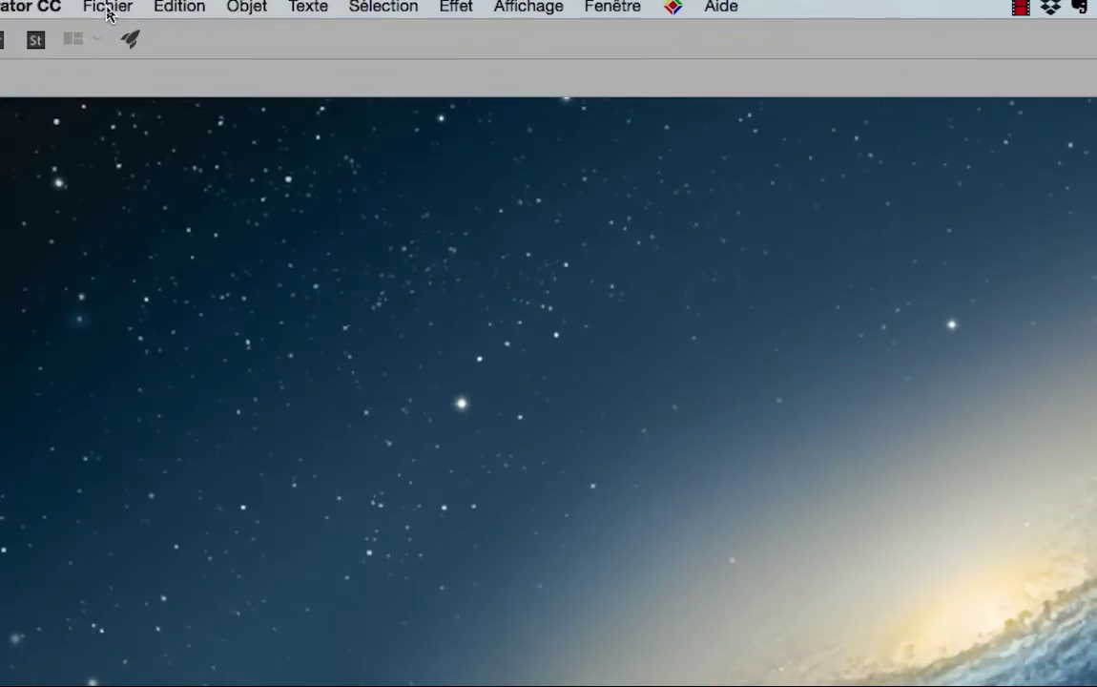
click(107, 7)
click(108, 18)
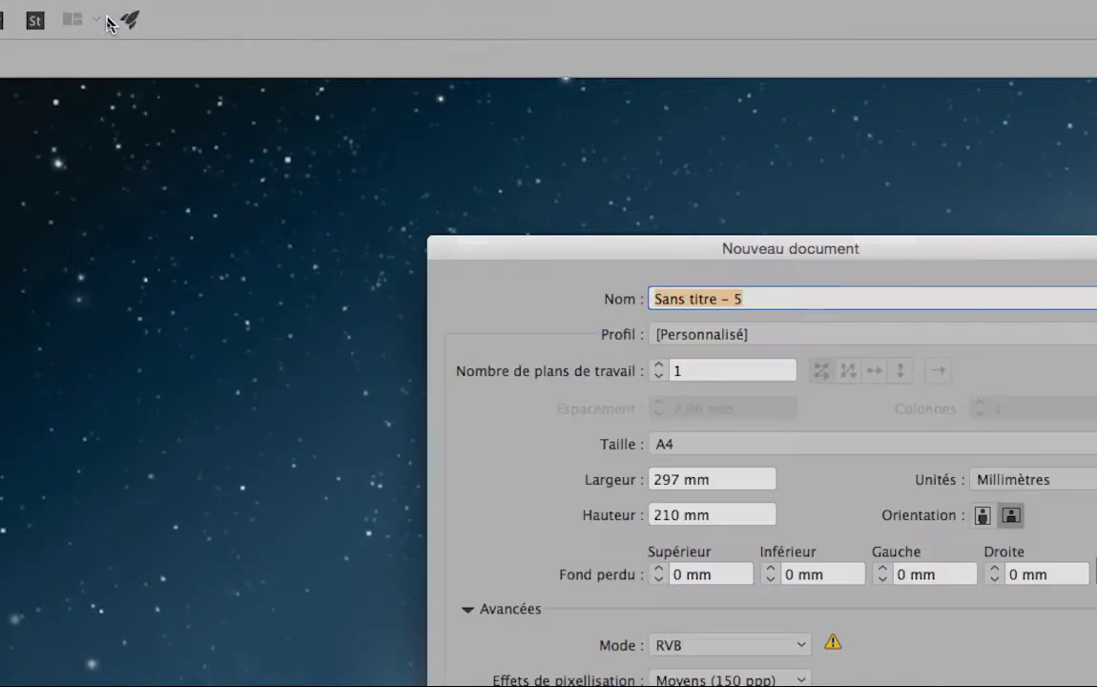
click(1081, 686)
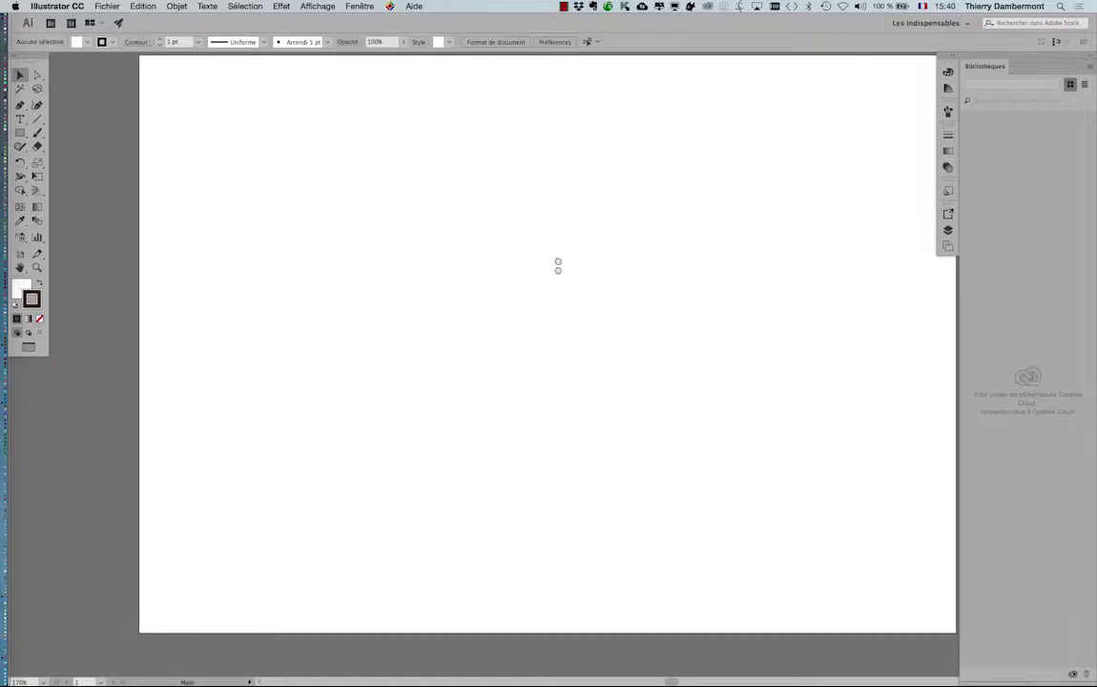
- Move the floating tool palette onto the artboard and draw a rectangle about 68 × 45 mm in the artboard's upper-left area
drag(558, 266, 493, 270)
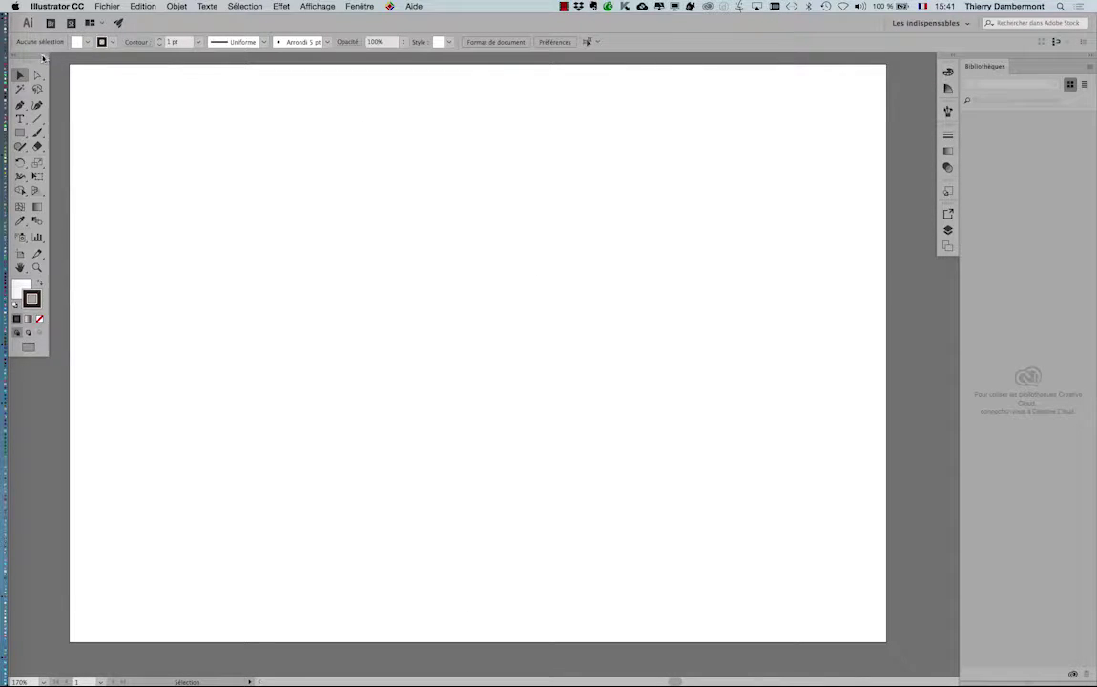
drag(42, 57, 99, 109)
click(76, 197)
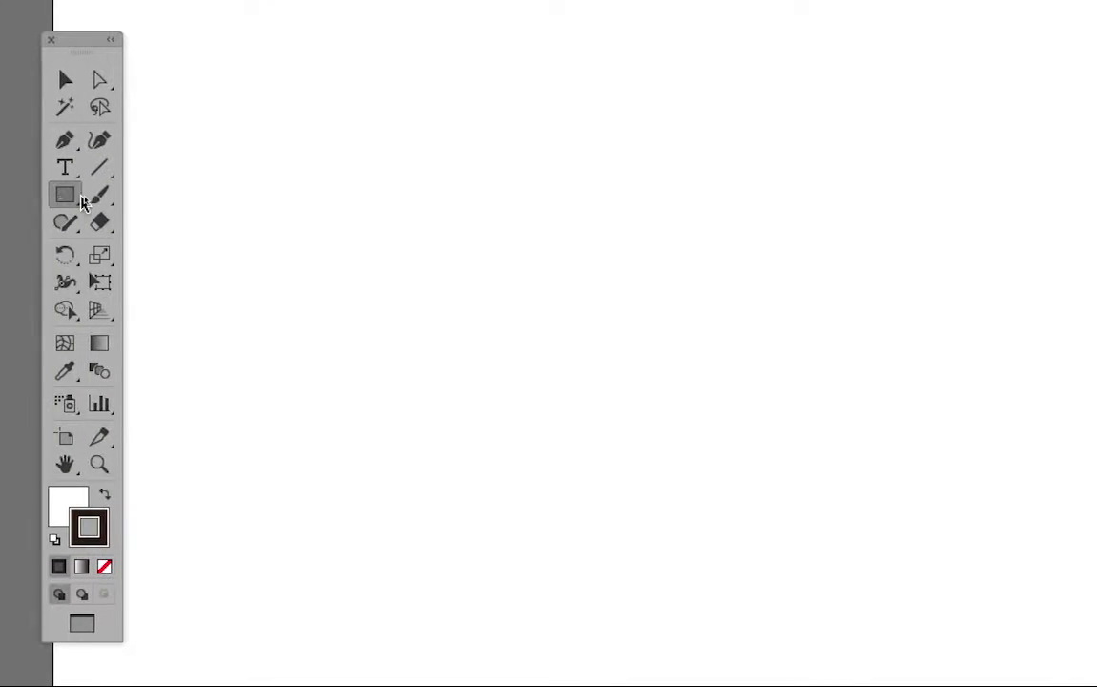
drag(165, 188, 509, 416)
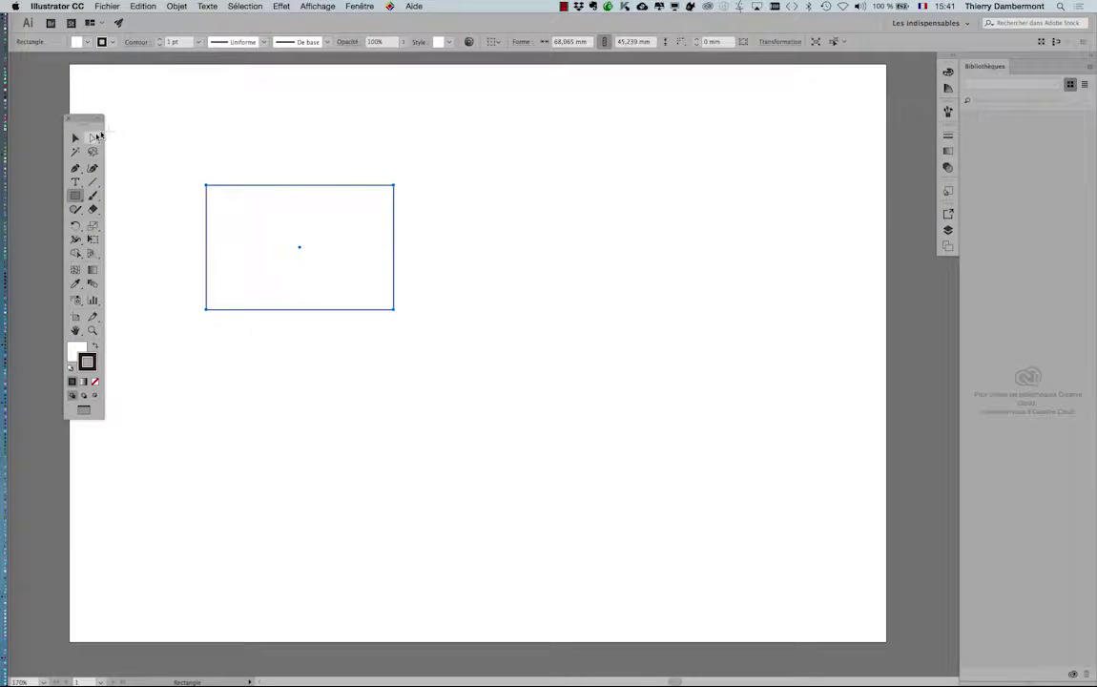
- Move the rectangle about 68 mm right and slightly down towards the artboard's centre, and remove its stroke
click(77, 140)
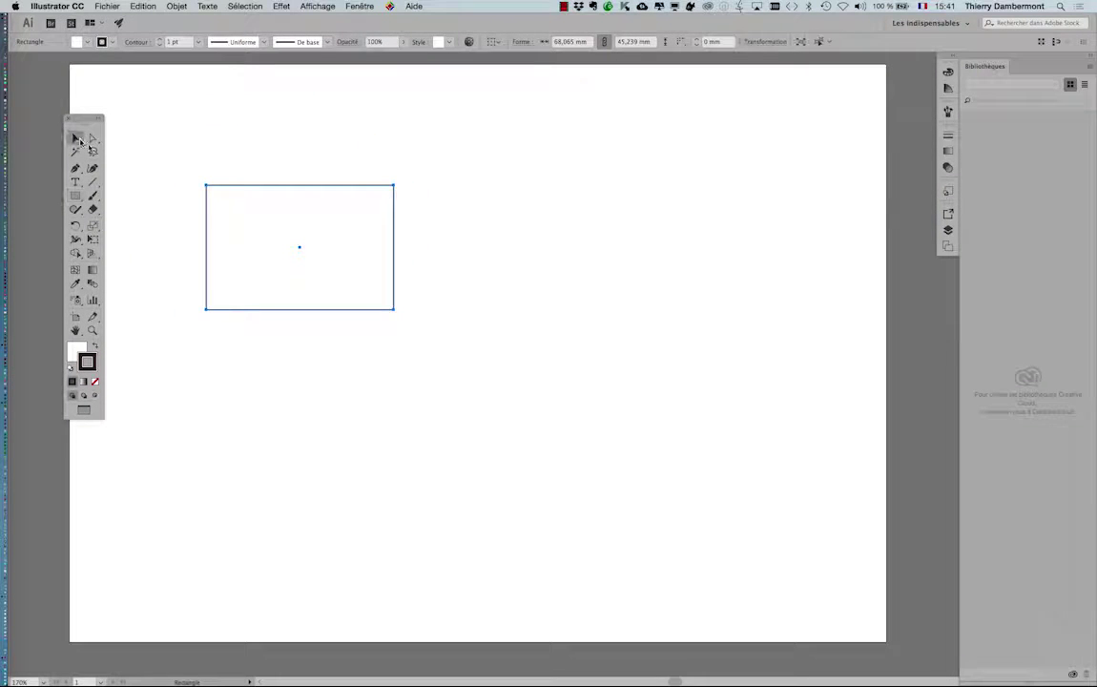
drag(232, 190, 420, 236)
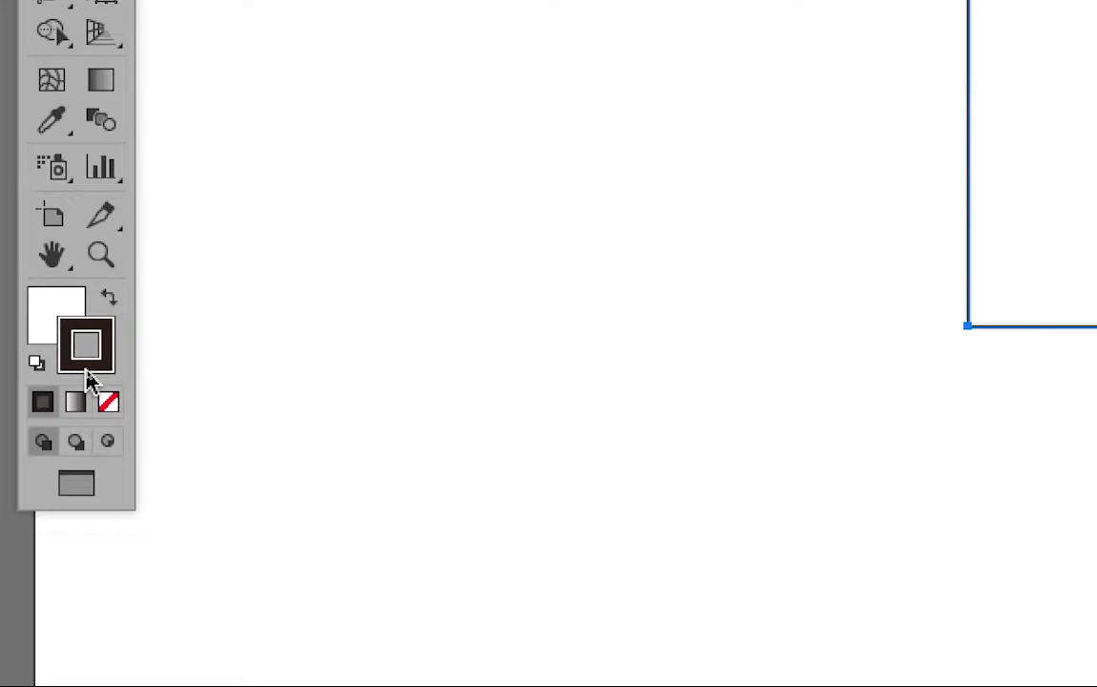
click(108, 401)
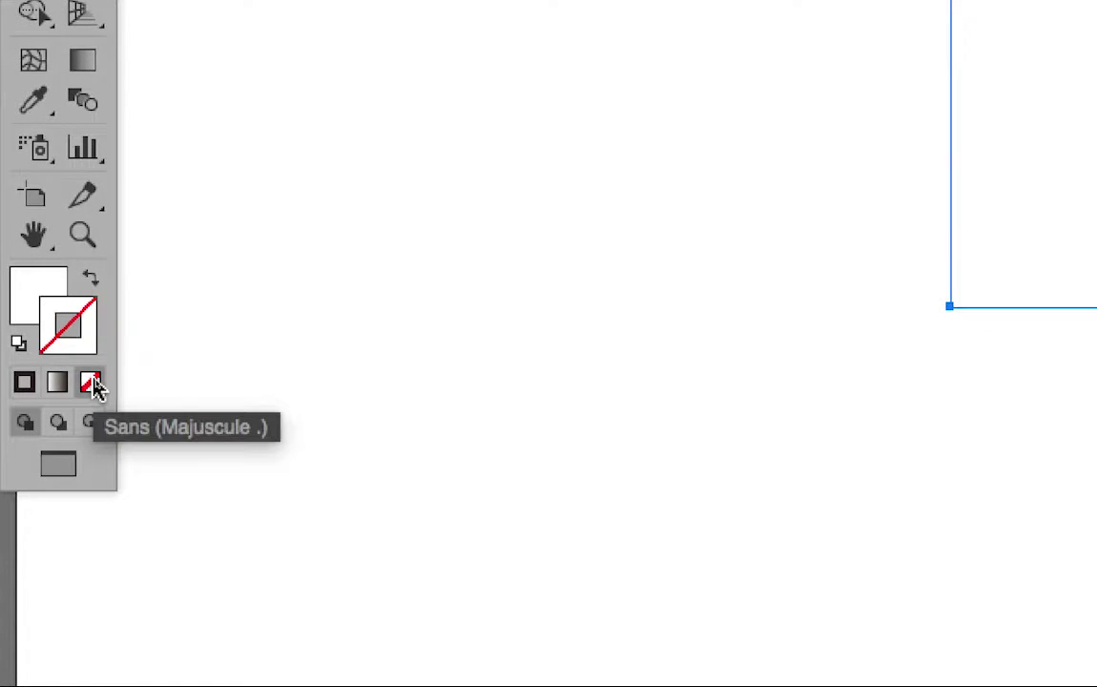
- Make the rectangle's fill the active colour attribute and display the colour swatches (Nuancier)
click(54, 291)
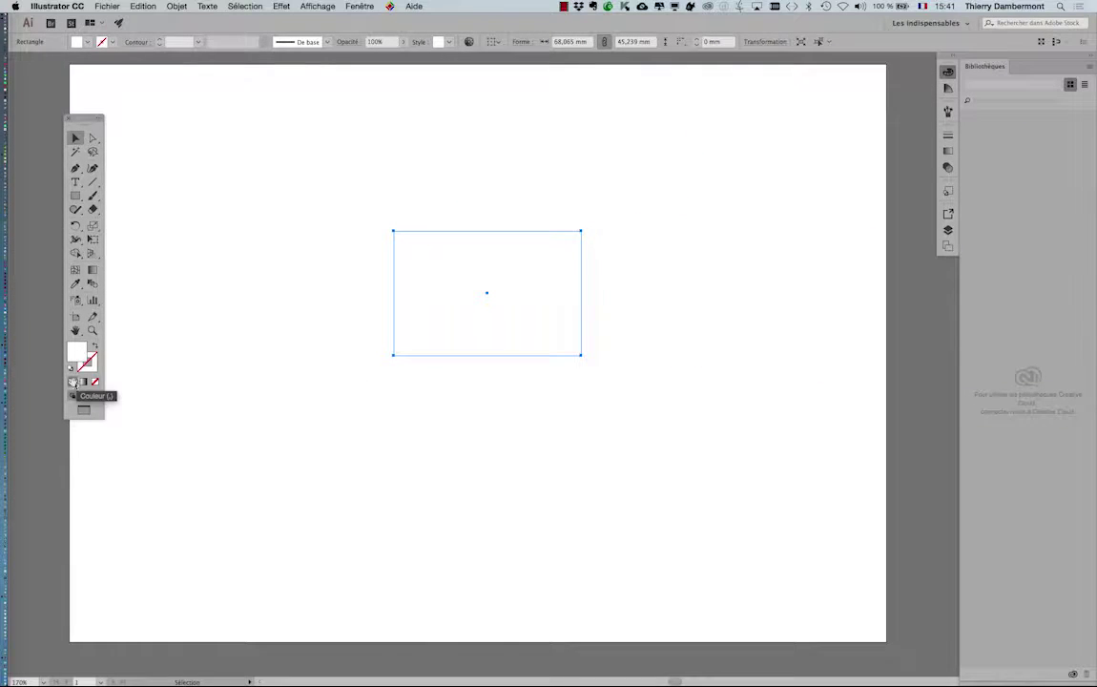
scroll(196, 344, right, 4)
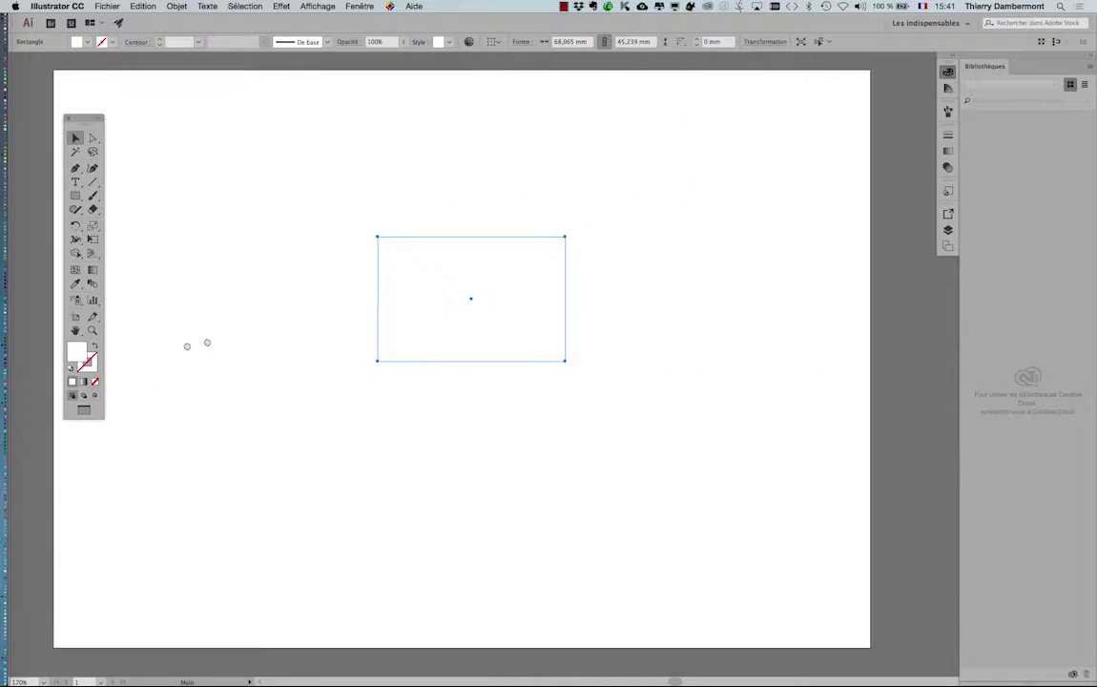
click(358, 6)
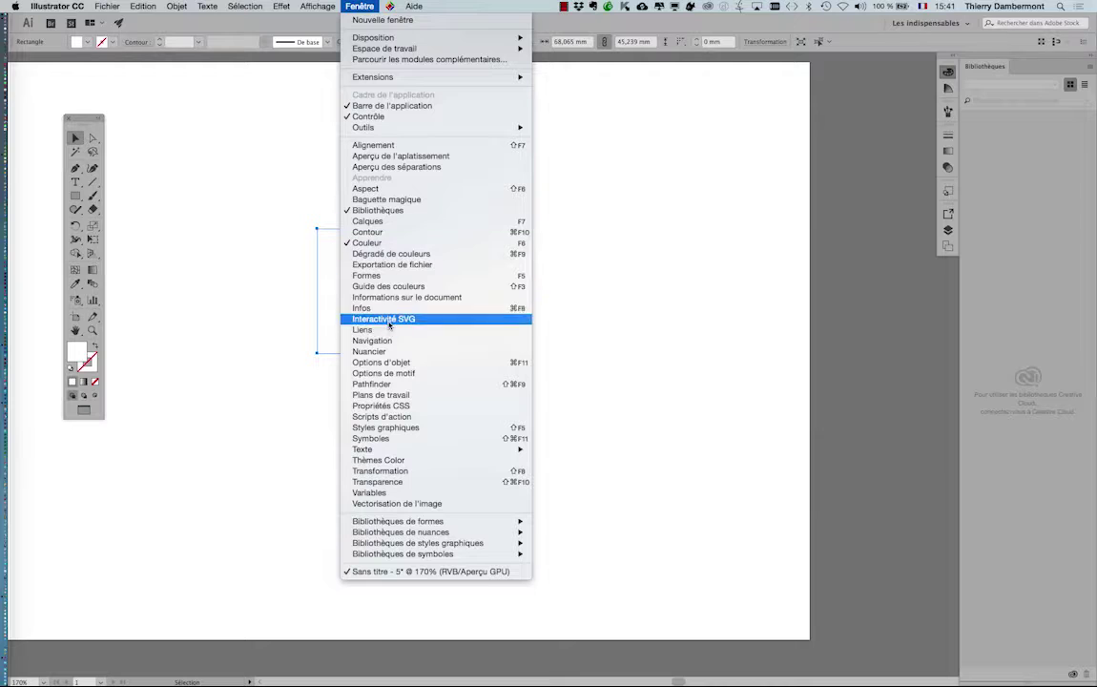
click(401, 351)
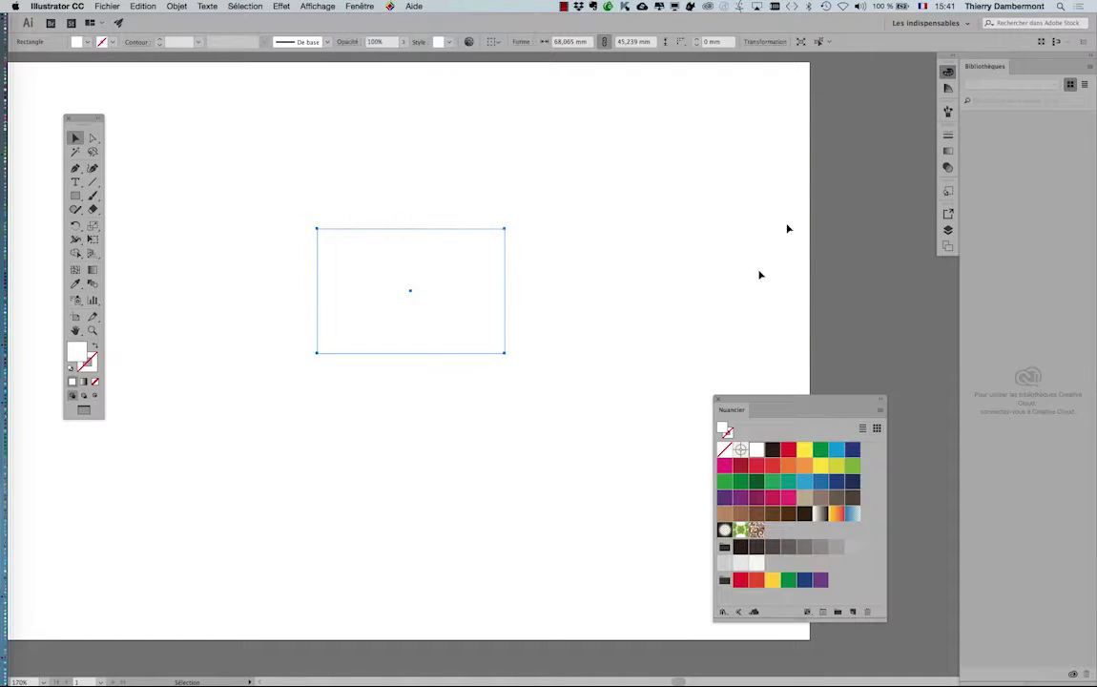
- Fill the selected rectangle with the yellow-green swatch C=20 M=0 J=100 N=0
click(838, 467)
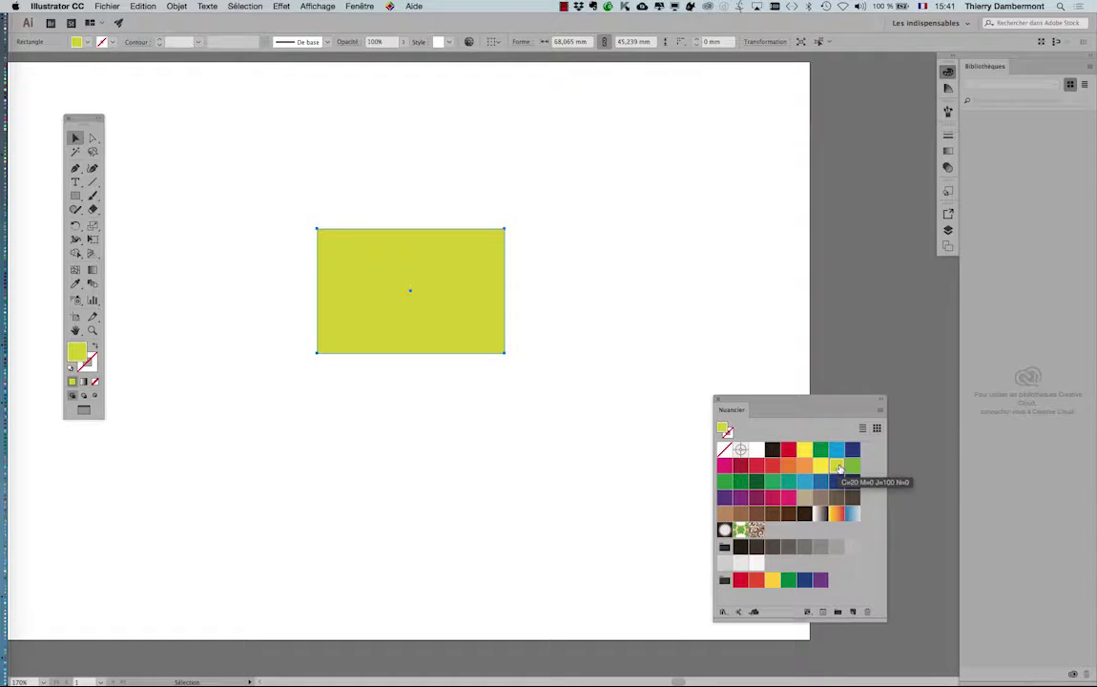
scroll(256, 316, up, 3)
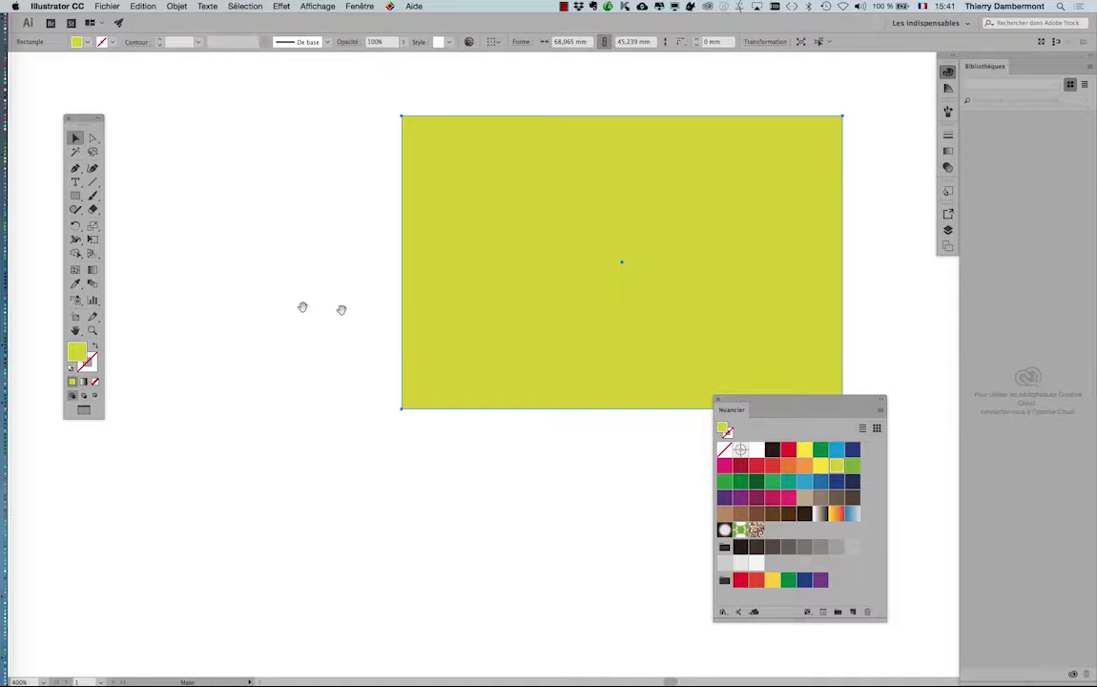
drag(302, 307, 160, 317)
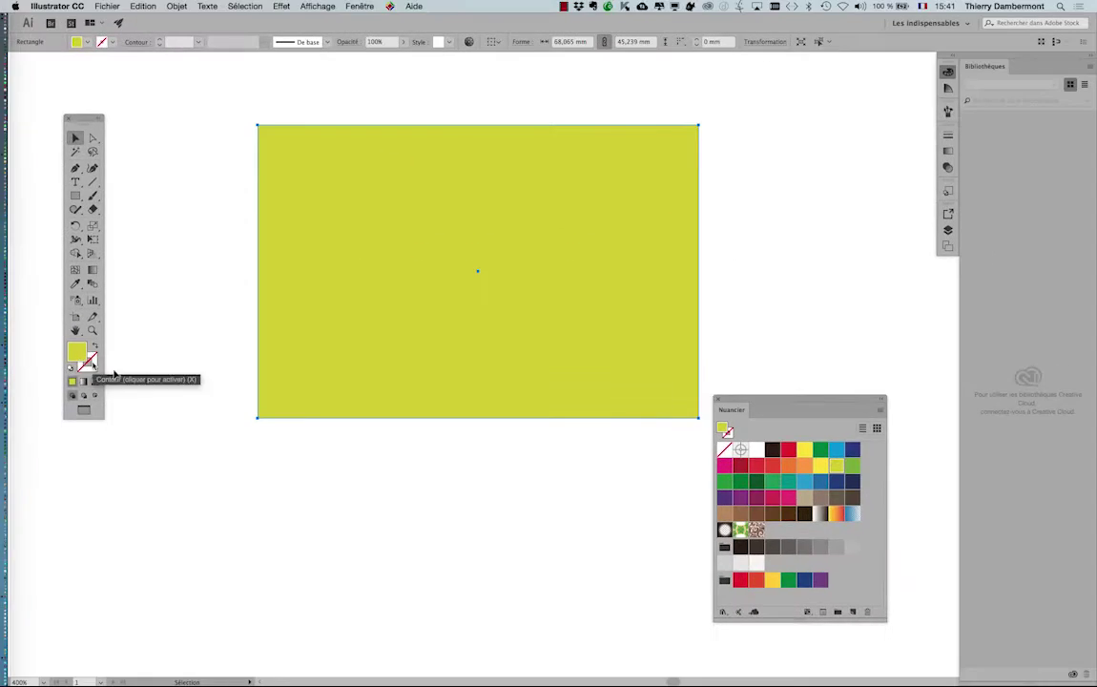
drag(547, 334, 447, 322)
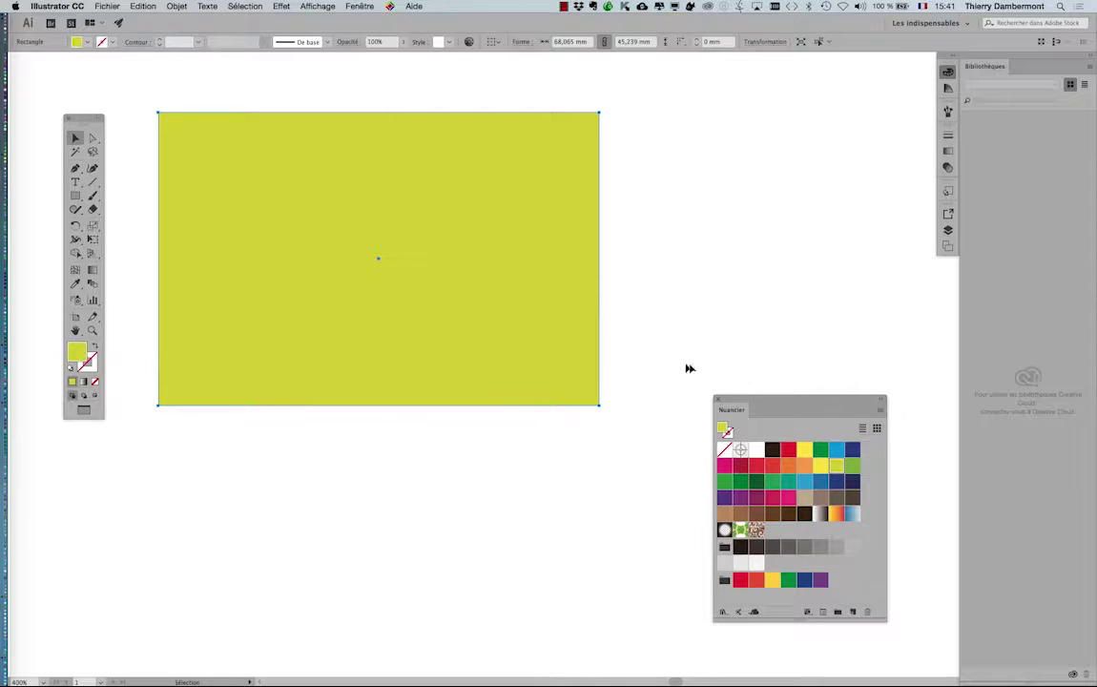
- Display the object's appearance attributes (Aspect) and move the swatches (Nuancier) clear of the rectangle, below the tool palette
drag(736, 399, 283, 502)
click(359, 6)
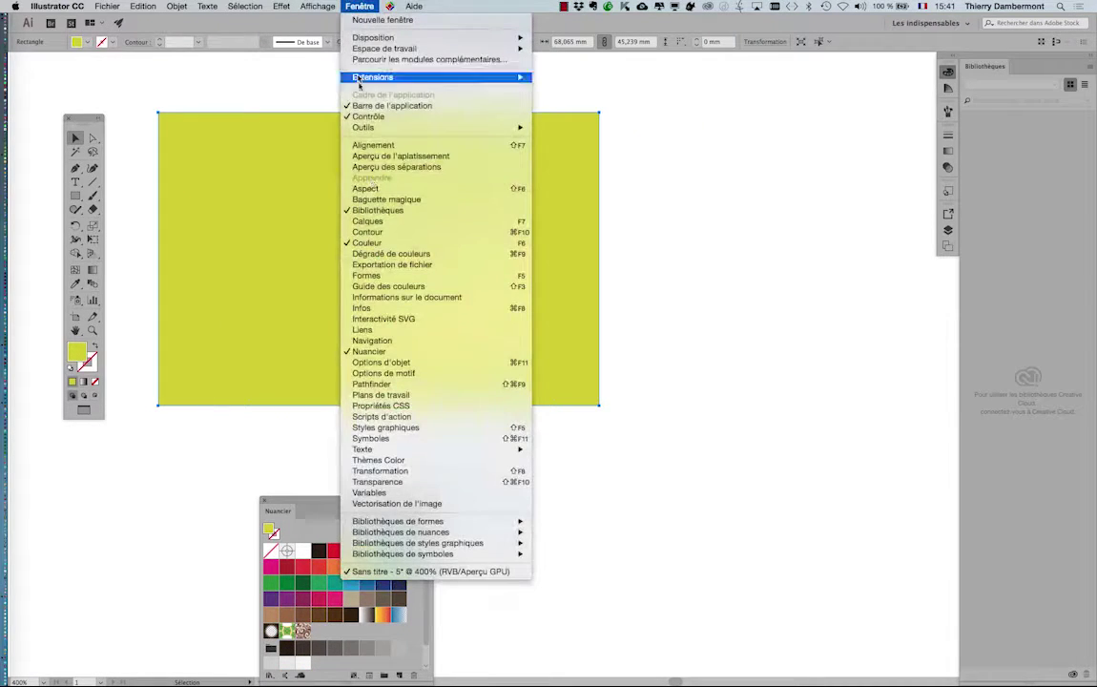
click(368, 189)
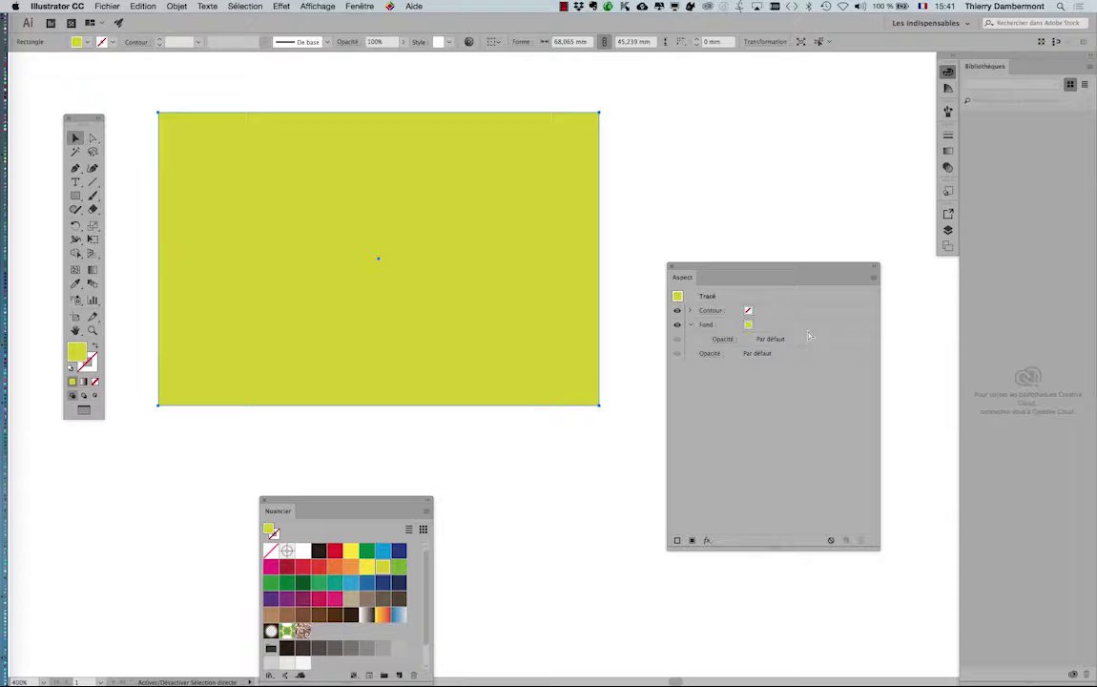
drag(286, 502, 87, 472)
- Apply the 3D effect Extrusion et biseautage to the rectangle with preview on, position Hors axe avant and 50 pt depth
click(282, 7)
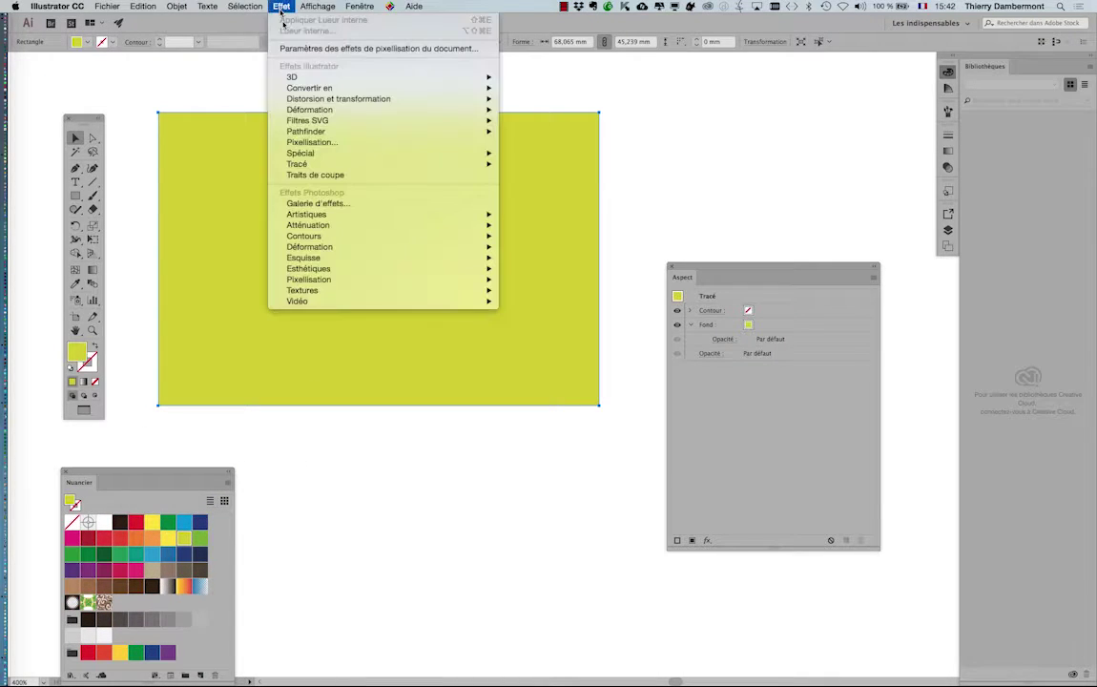
mouse_move(370, 80)
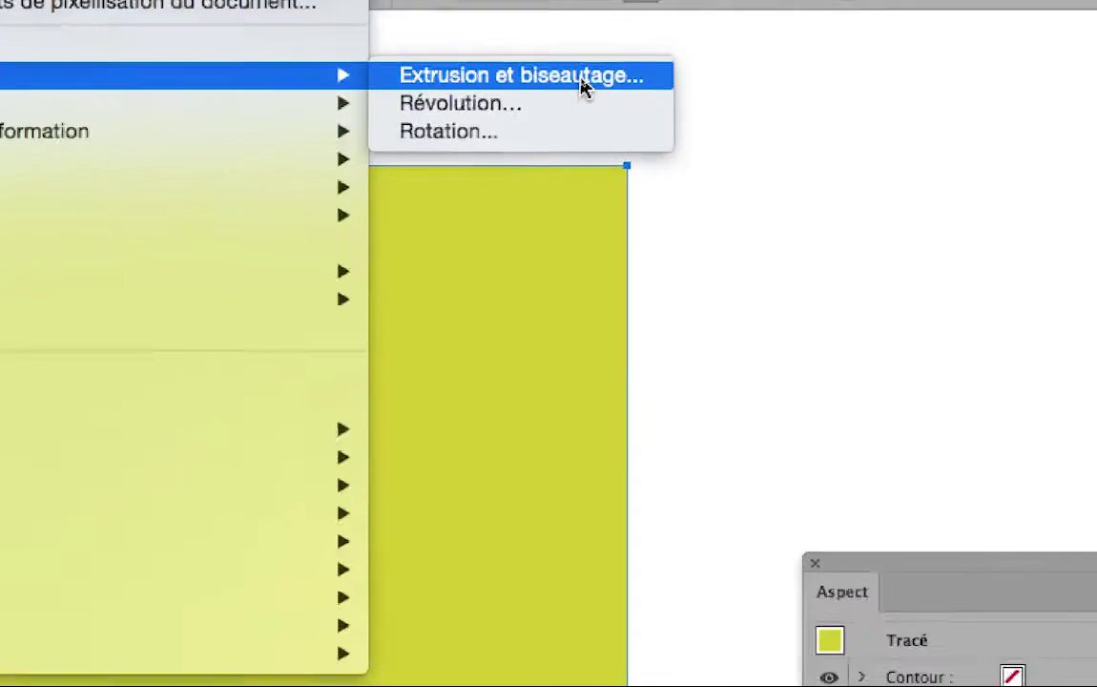
click(585, 90)
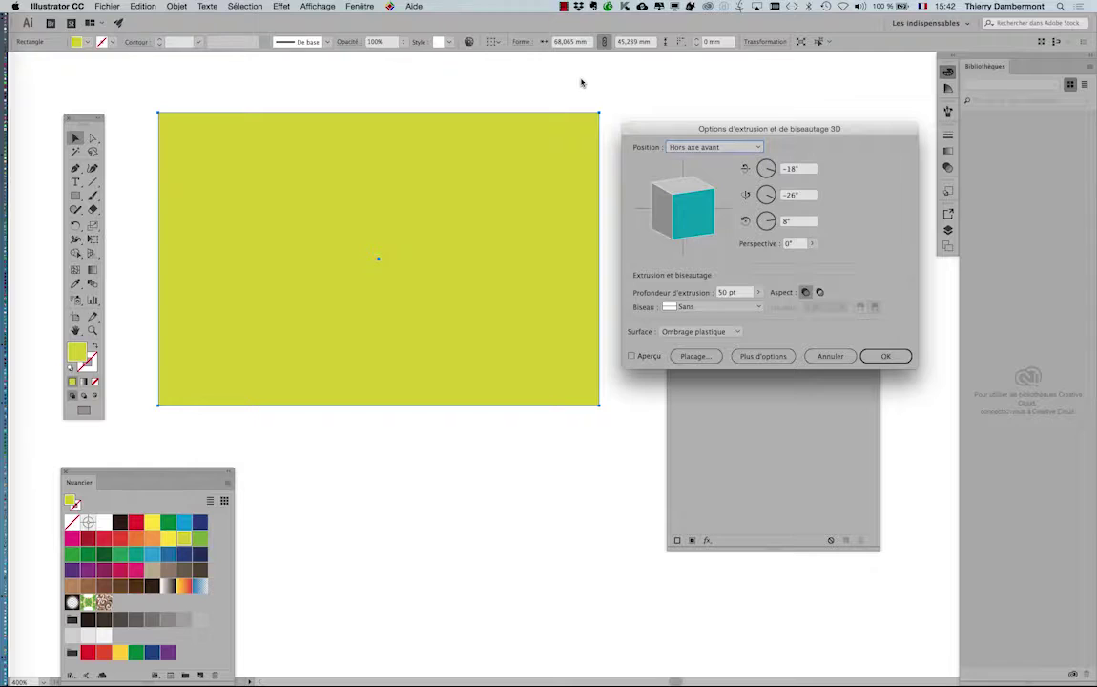
drag(741, 136, 519, 370)
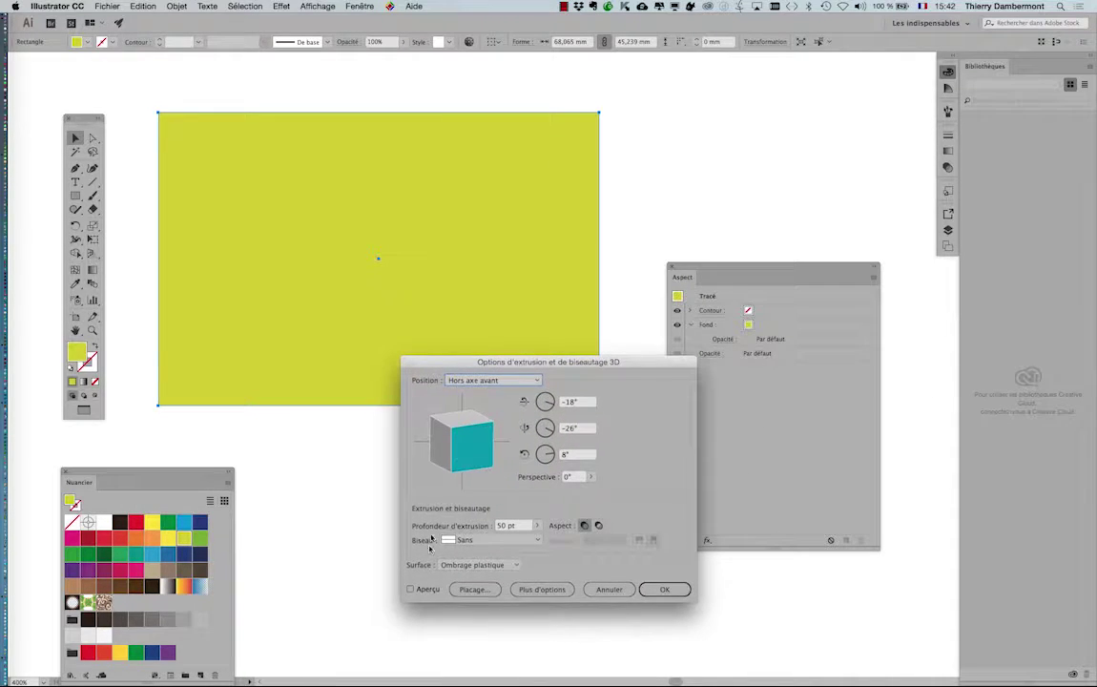
click(411, 590)
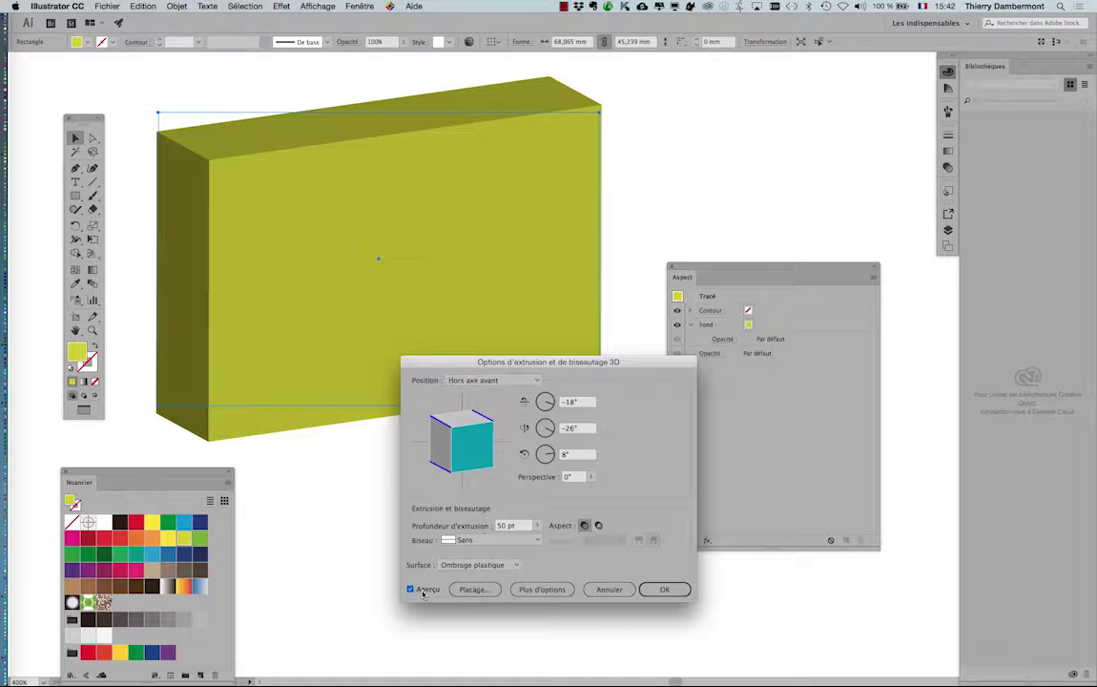
key(alt)
click(658, 589)
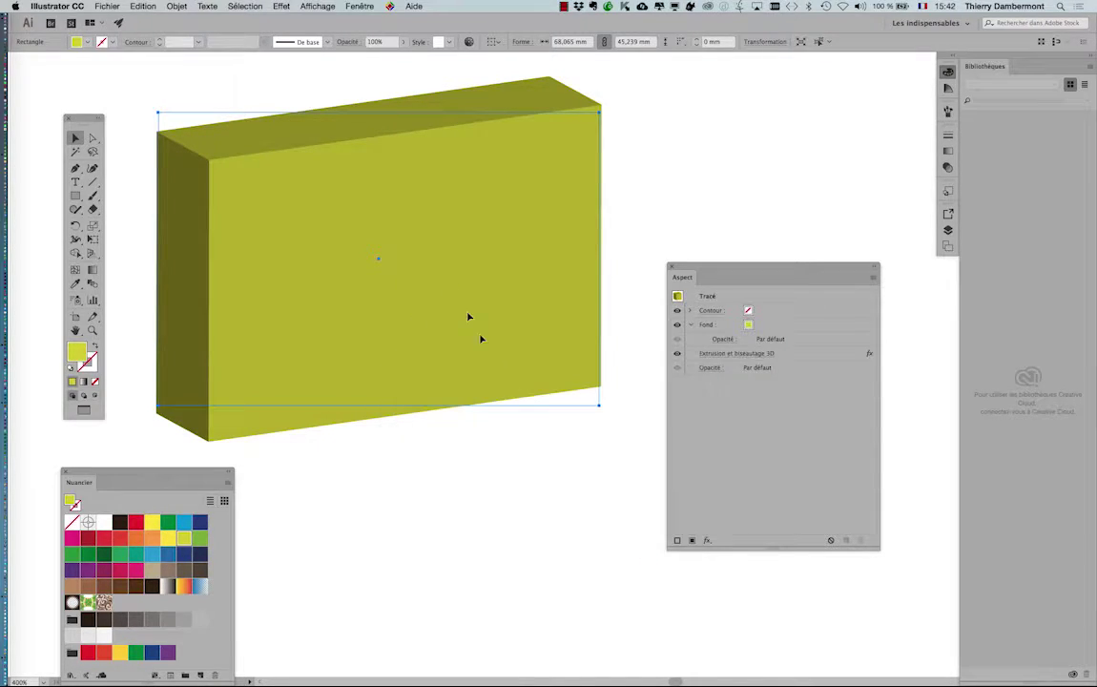
- Move the floating tool palette further away from the extruded box, to the artboard's edge
scroll(444, 272, down, 3)
drag(368, 268, 286, 254)
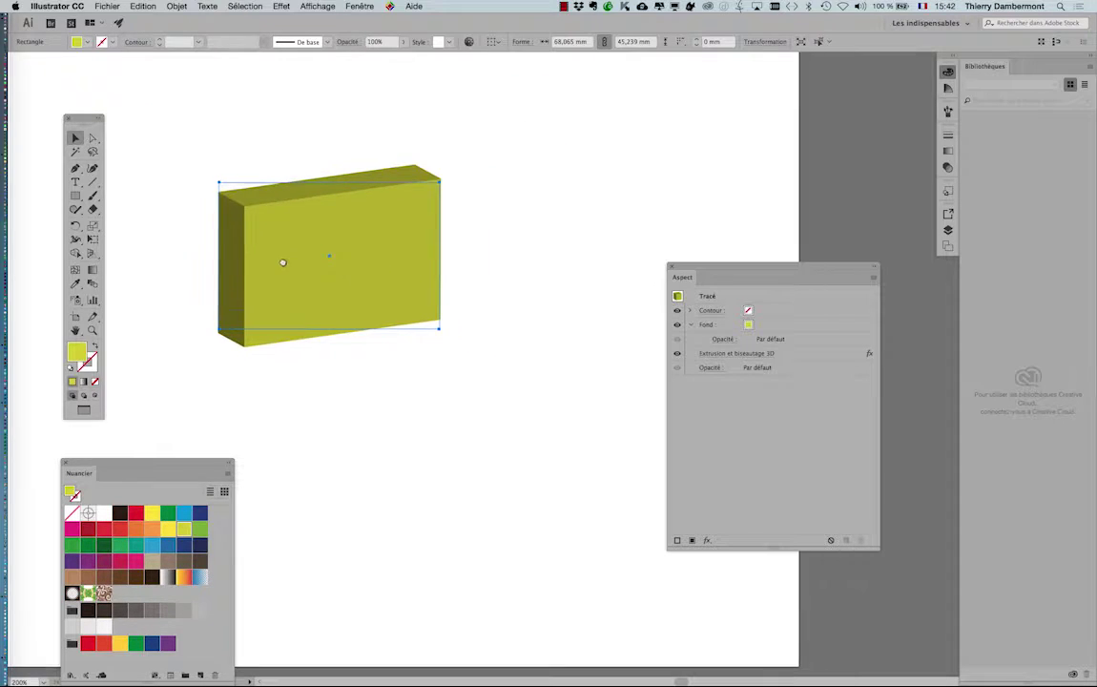
drag(79, 118, 33, 88)
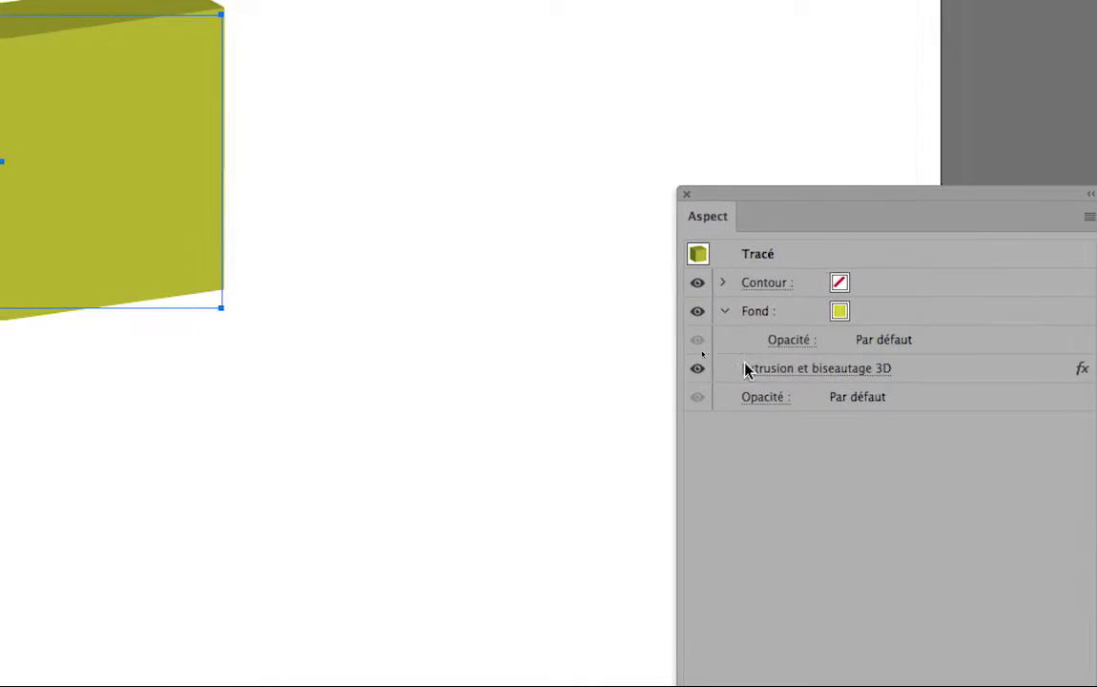
- Reopen the box's Extrusion et biseautage 3D effect, turn on the preview and set the extrusion depth to 251 pt
click(794, 373)
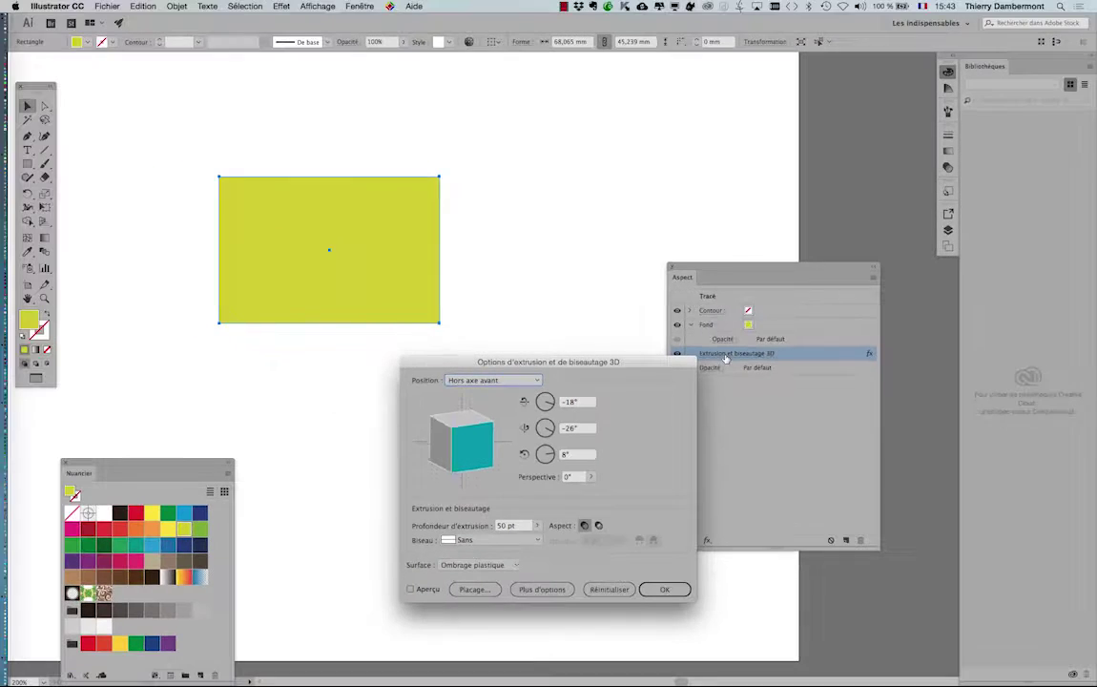
drag(488, 363, 561, 136)
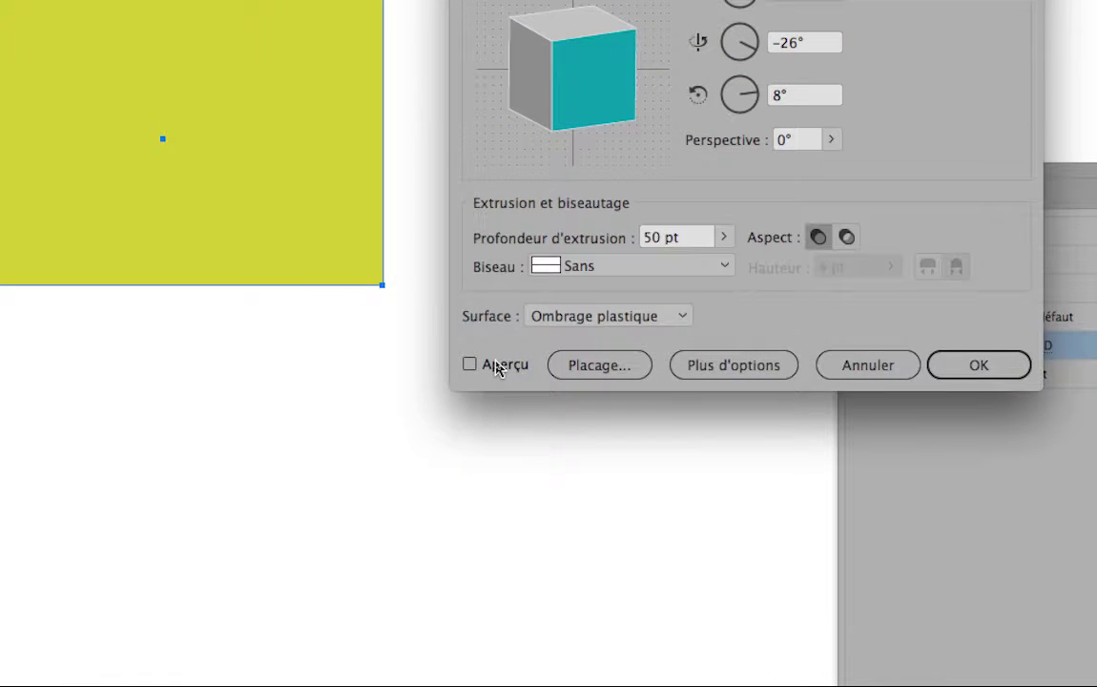
click(497, 363)
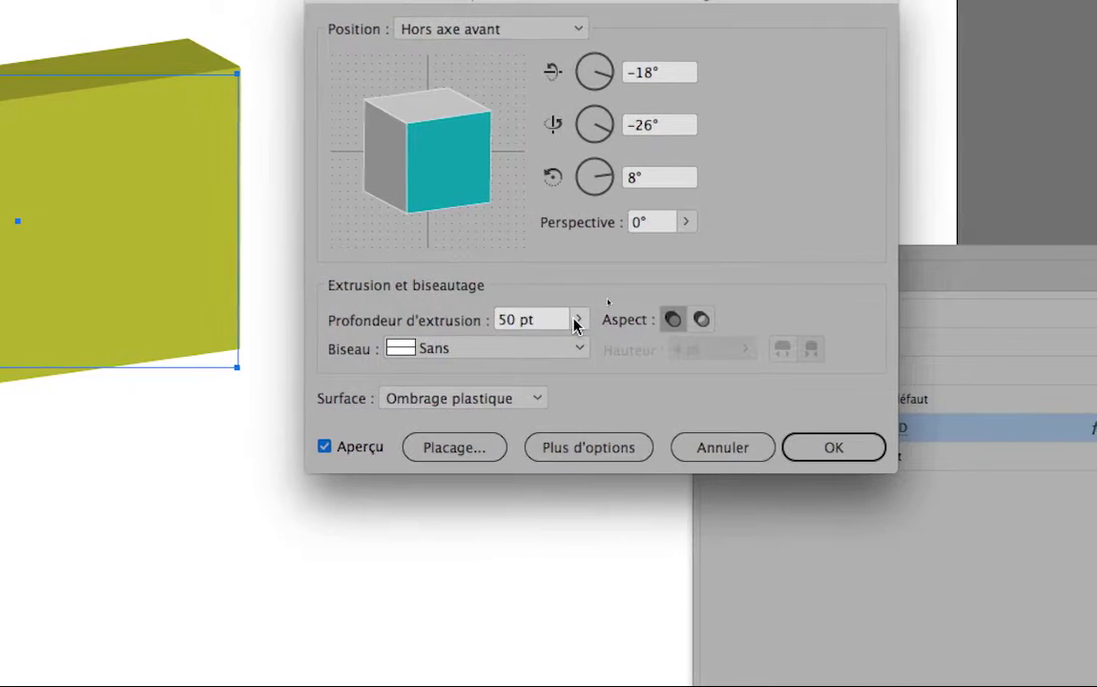
click(709, 331)
drag(554, 333, 570, 315)
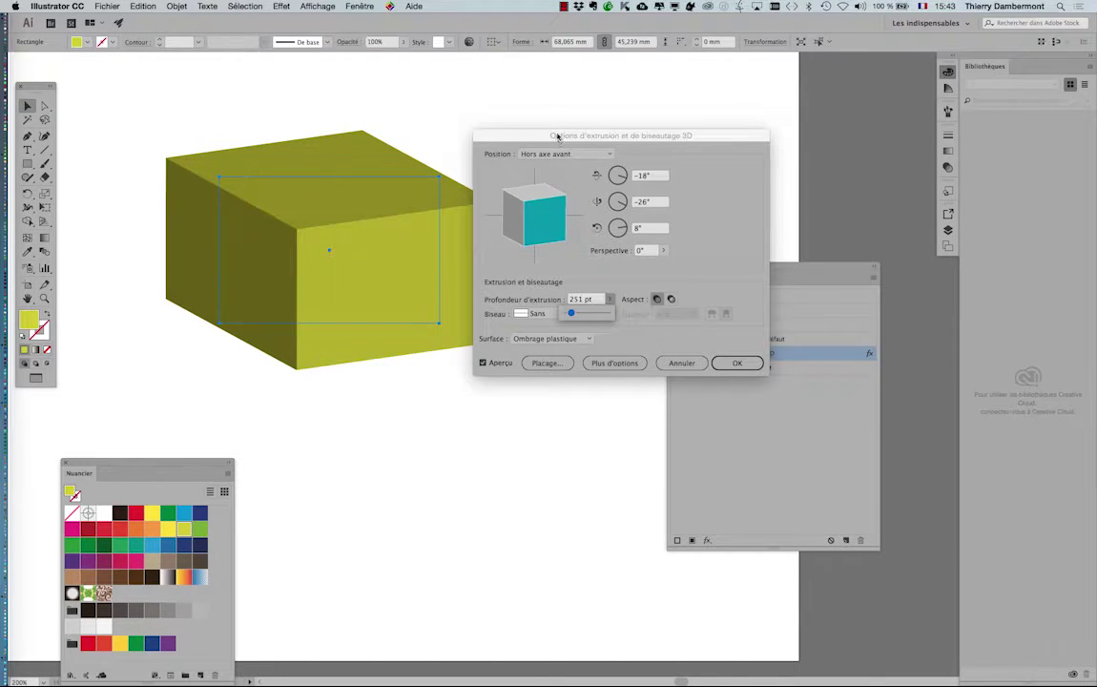
- Move the effect settings away from the box and rotate it freely to -28°, -53° and 20°
drag(558, 137, 660, 100)
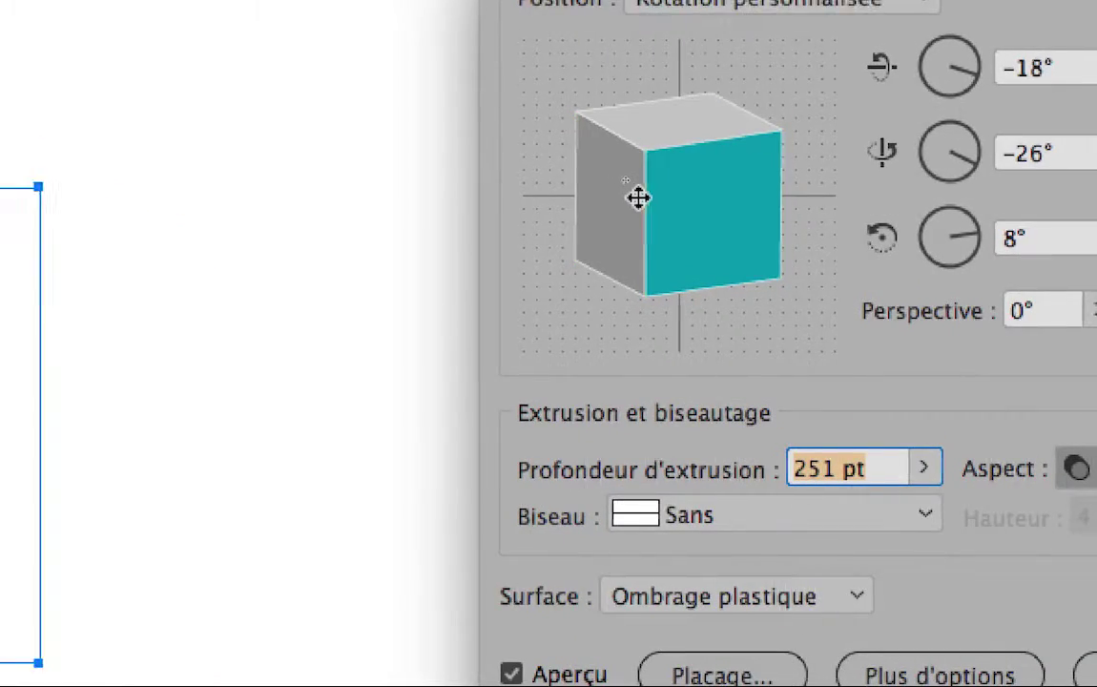
drag(638, 197, 787, 159)
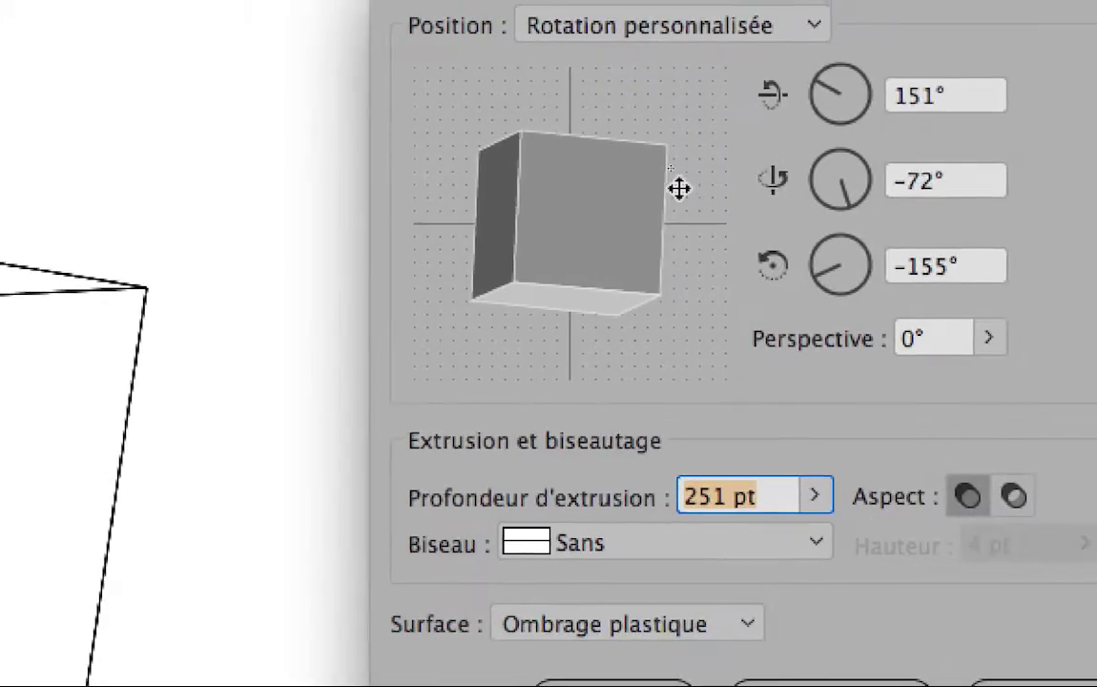
drag(678, 188, 627, 190)
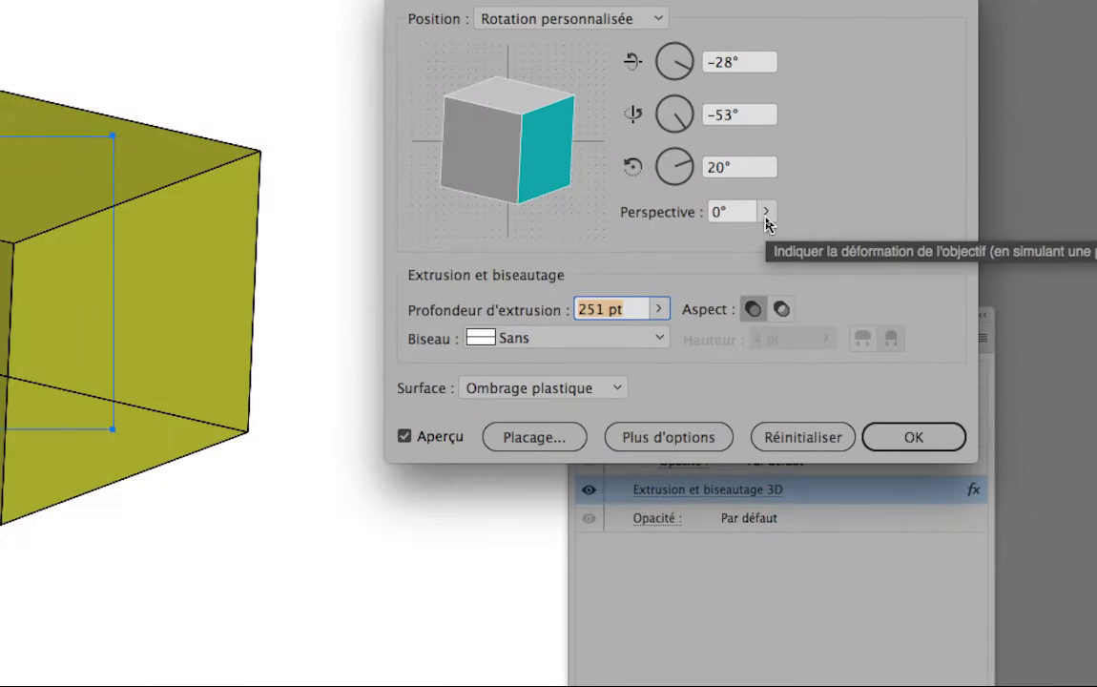
- Increase the perspective distortion of the extruded box to 108°
click(763, 218)
click(765, 214)
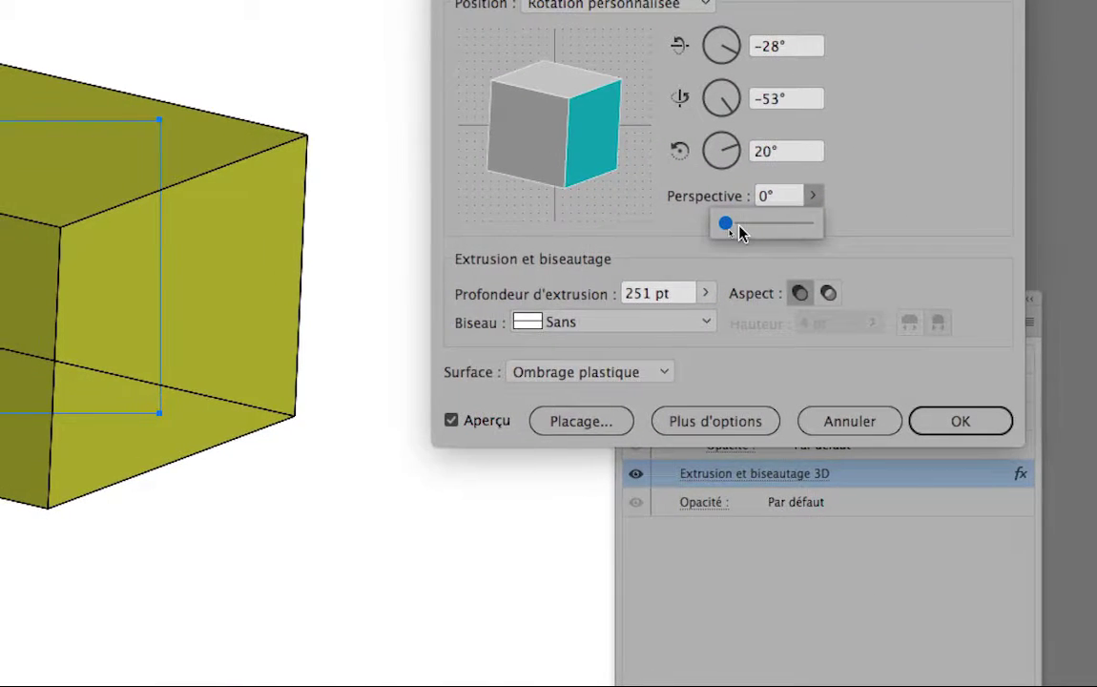
click(702, 244)
key(alt)
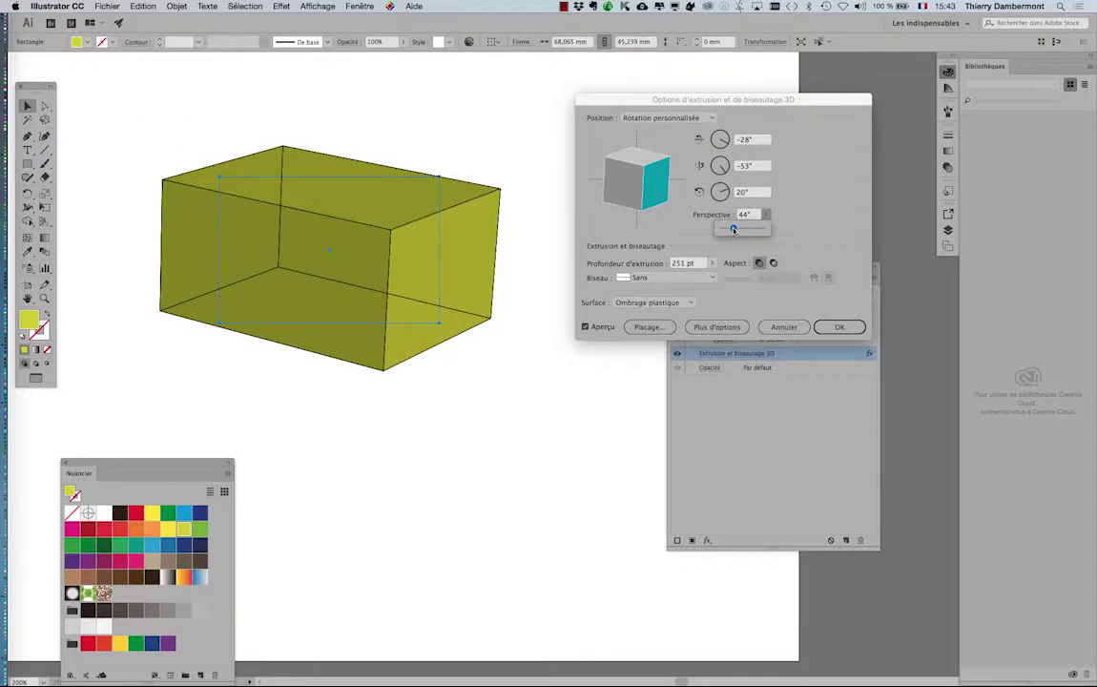
mouse_move(741, 230)
mouse_down()
mouse_move(711, 232)
mouse_move(749, 230)
mouse_up()
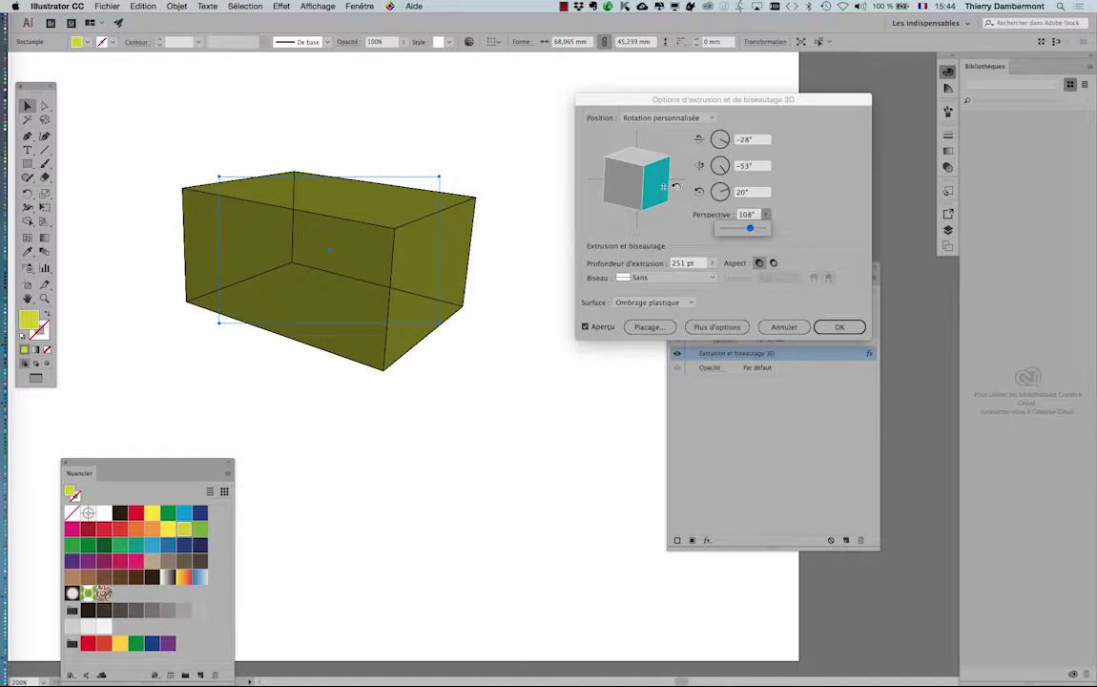
- Rotate the box to -33°, -39° and 30°, set its perspective to 109° and apply the effect
drag(644, 179, 646, 180)
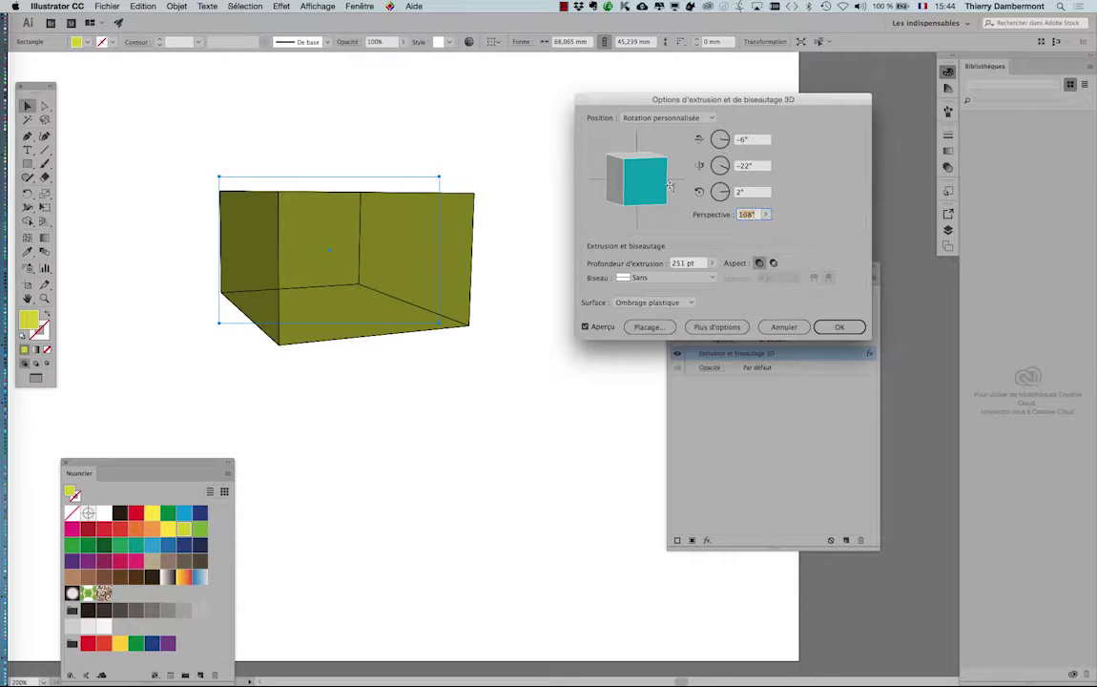
drag(669, 187, 631, 205)
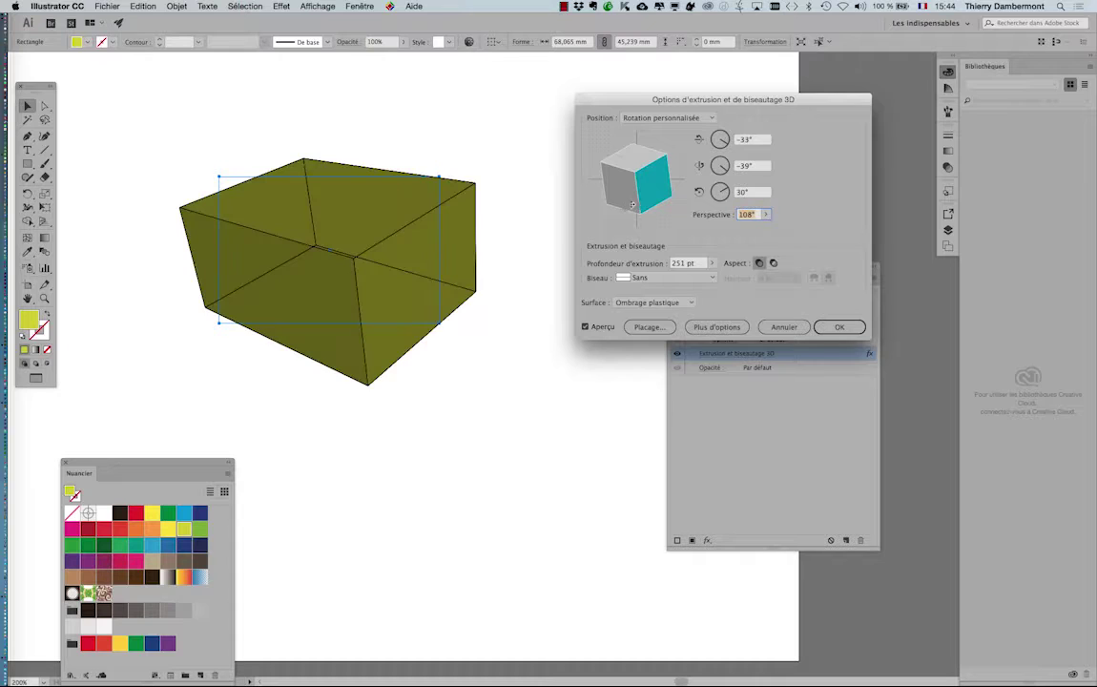
click(766, 216)
mouse_move(751, 229)
mouse_down()
mouse_move(737, 229)
mouse_move(750, 229)
mouse_up()
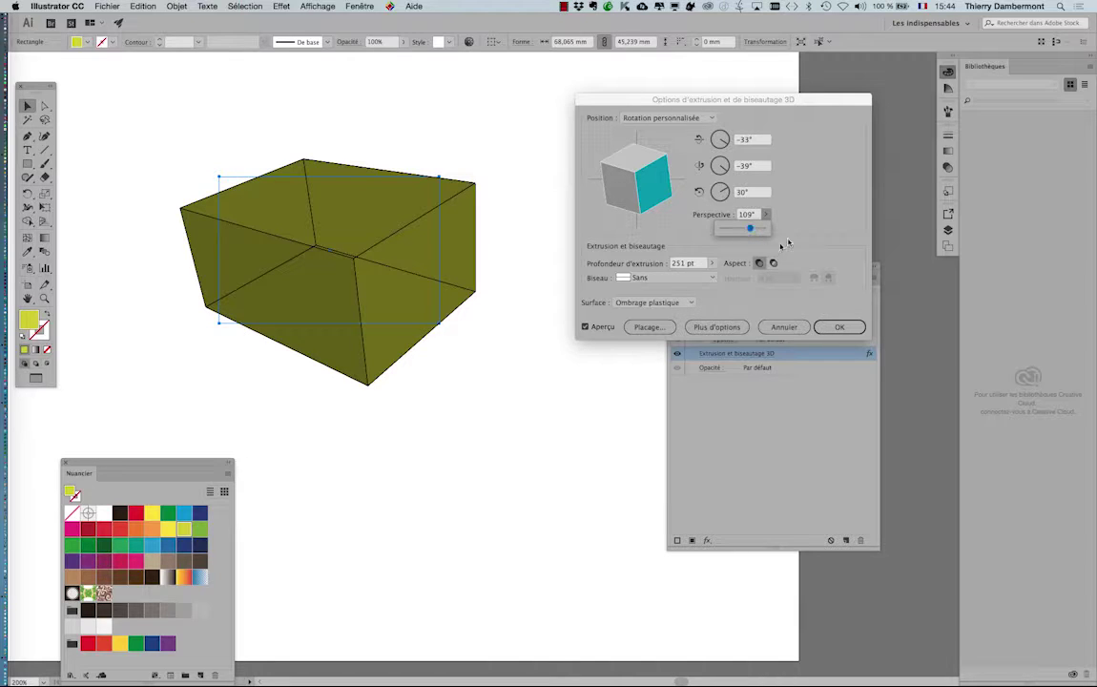
click(838, 326)
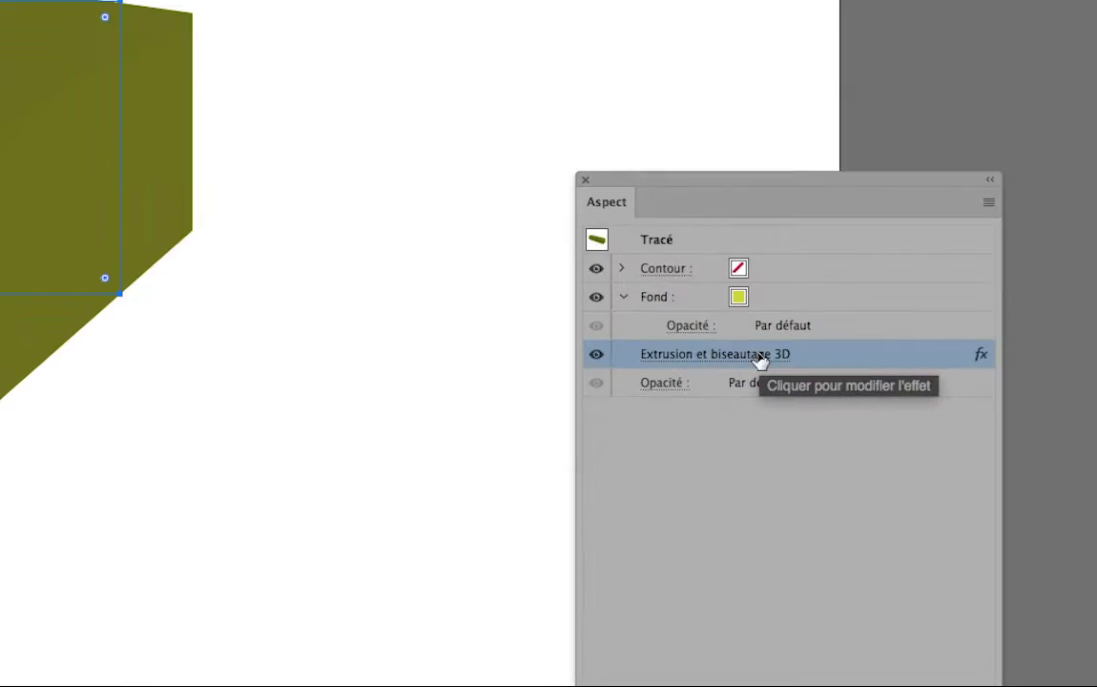
- Move the appearance settings beside the box, try yellow and red swatches as its fill, and settle on magenta
drag(707, 300, 313, 173)
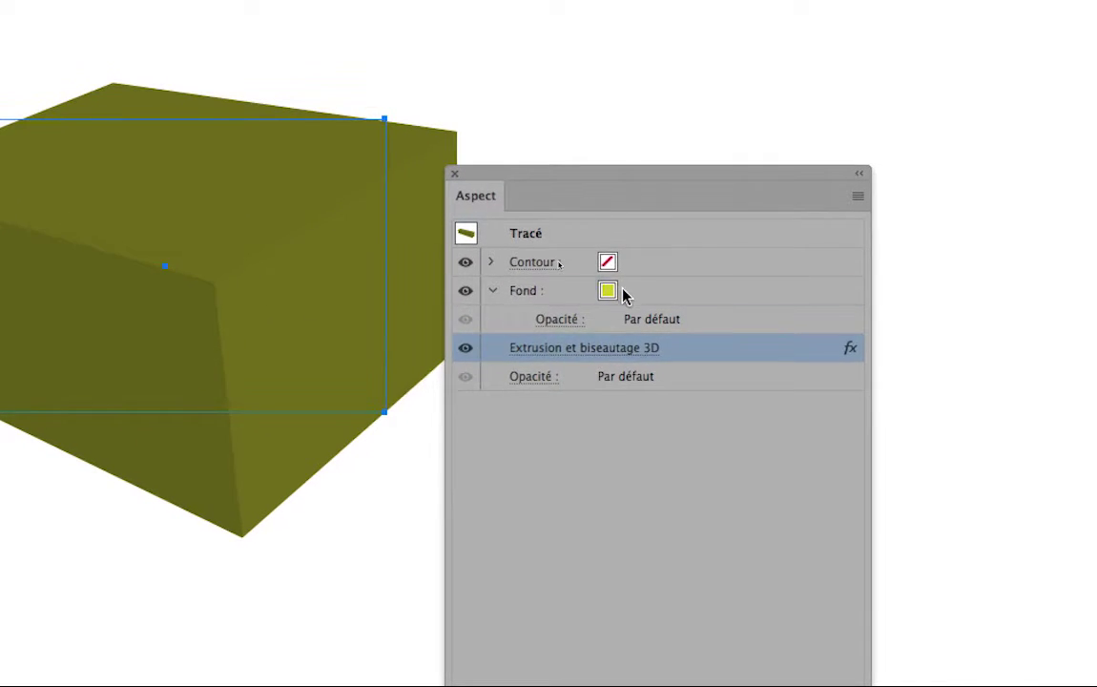
click(620, 294)
click(616, 294)
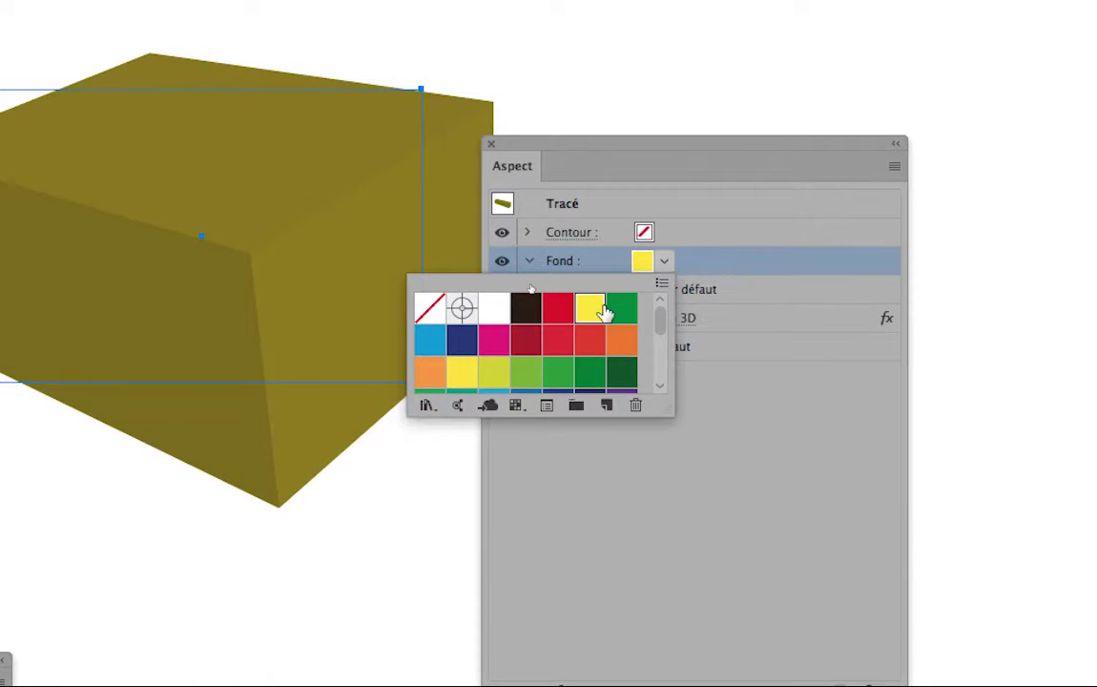
click(558, 307)
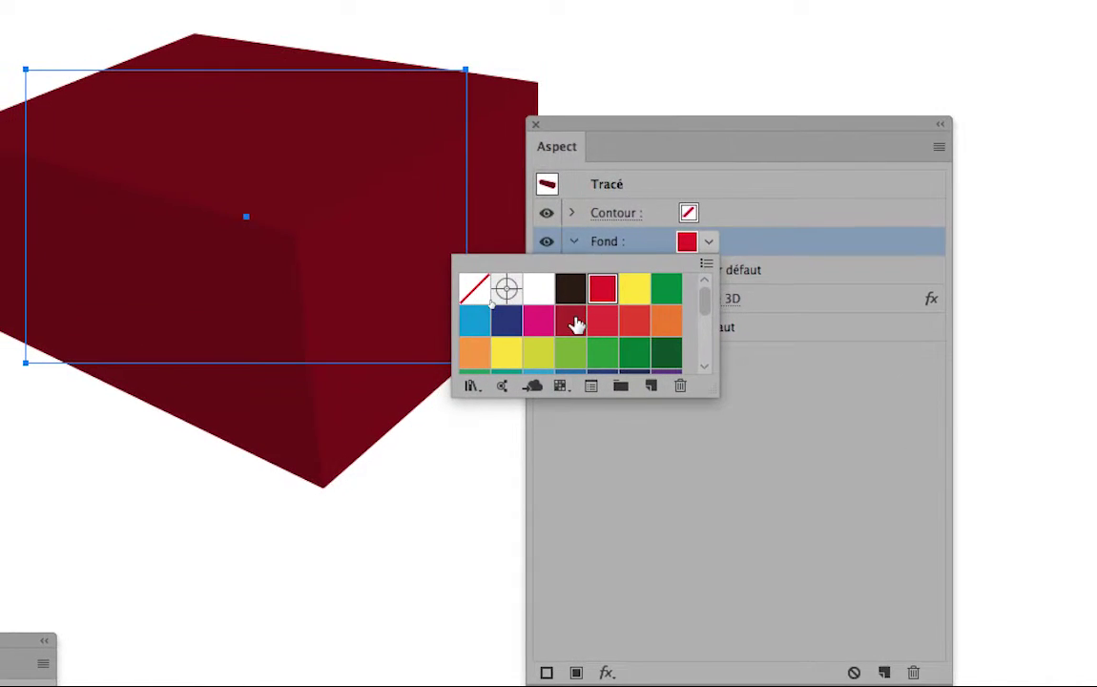
click(522, 331)
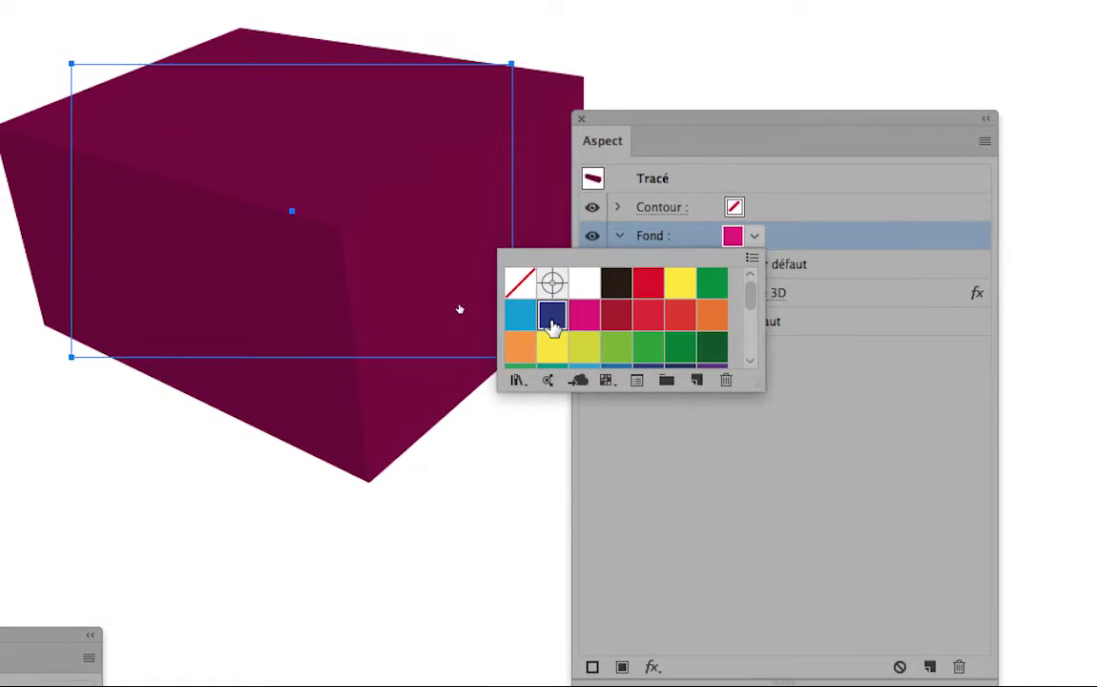
click(551, 322)
click(578, 318)
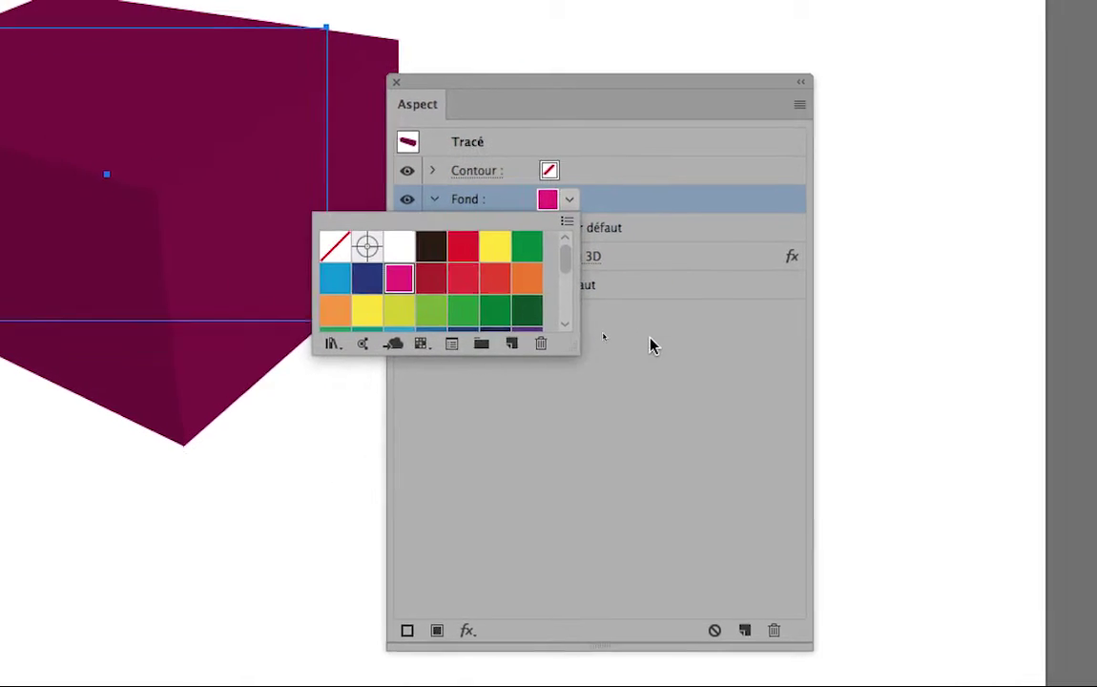
click(734, 337)
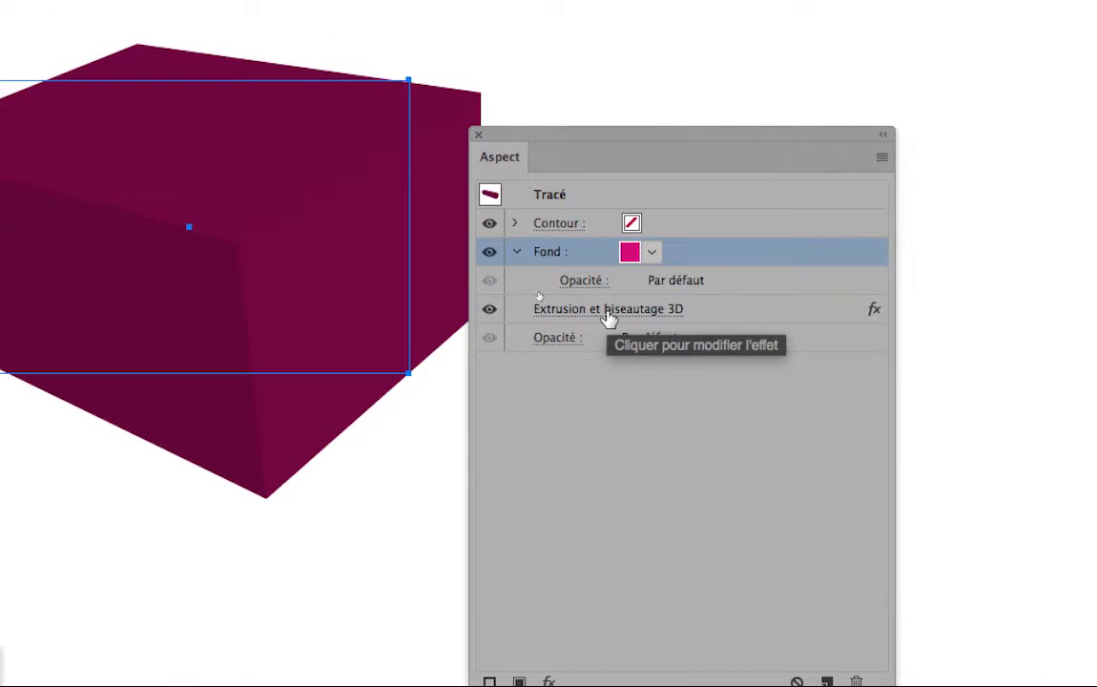
- Reopen the box's 3D extrusion effect with preview and advanced surface options, and move the light to the upper left of the shading sphere
click(609, 318)
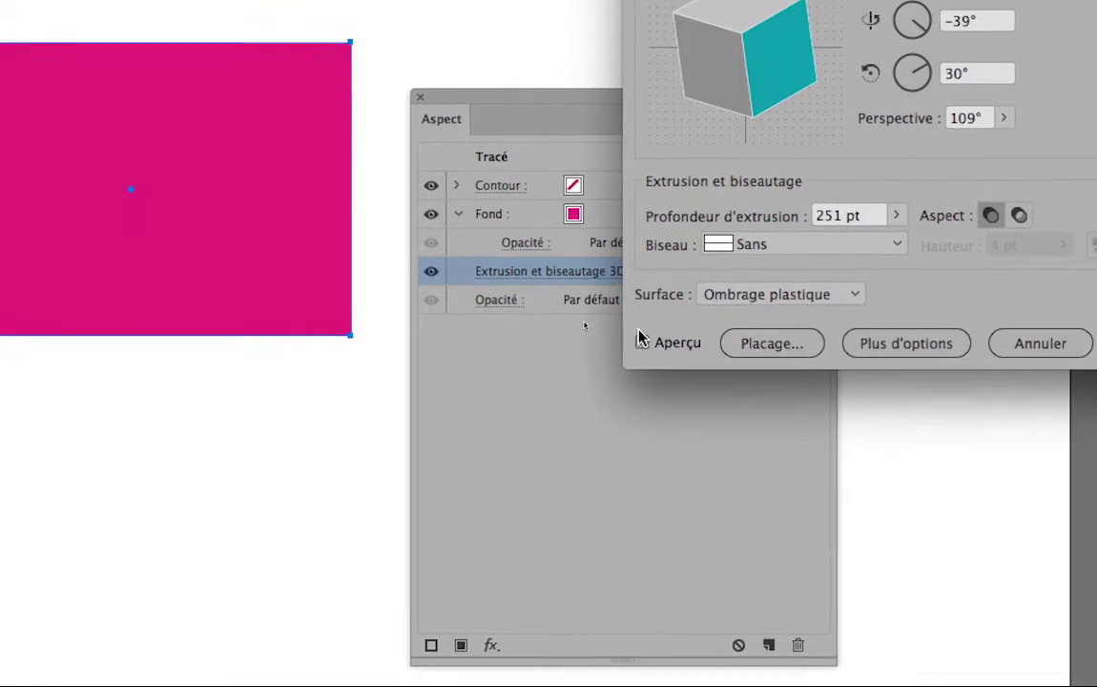
click(700, 380)
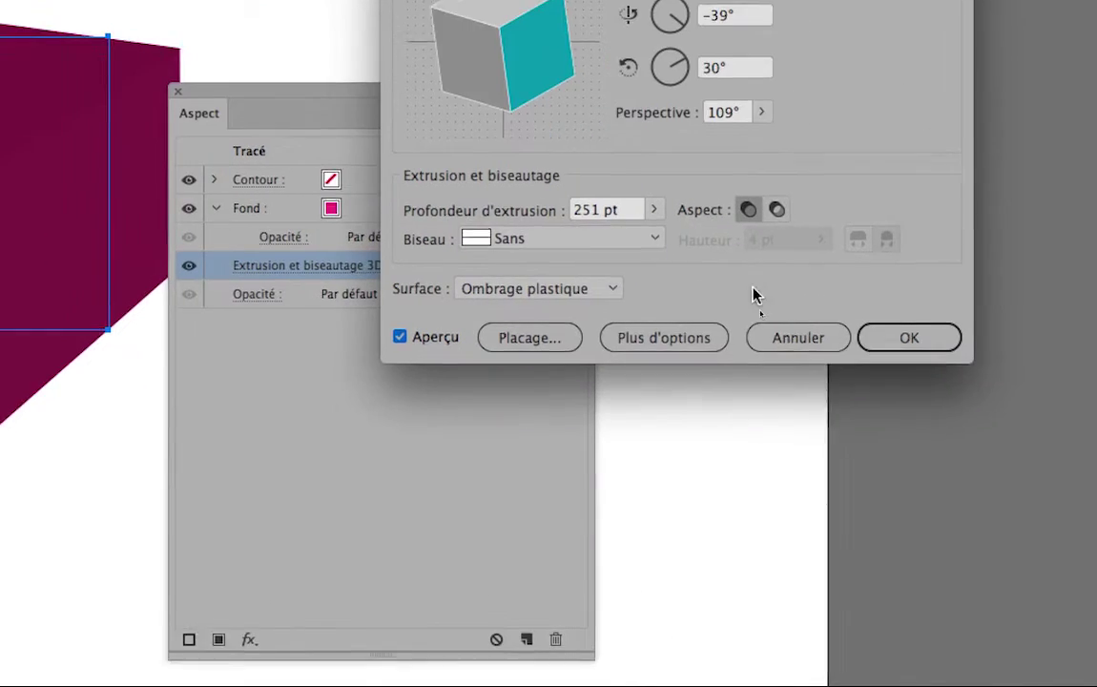
click(716, 327)
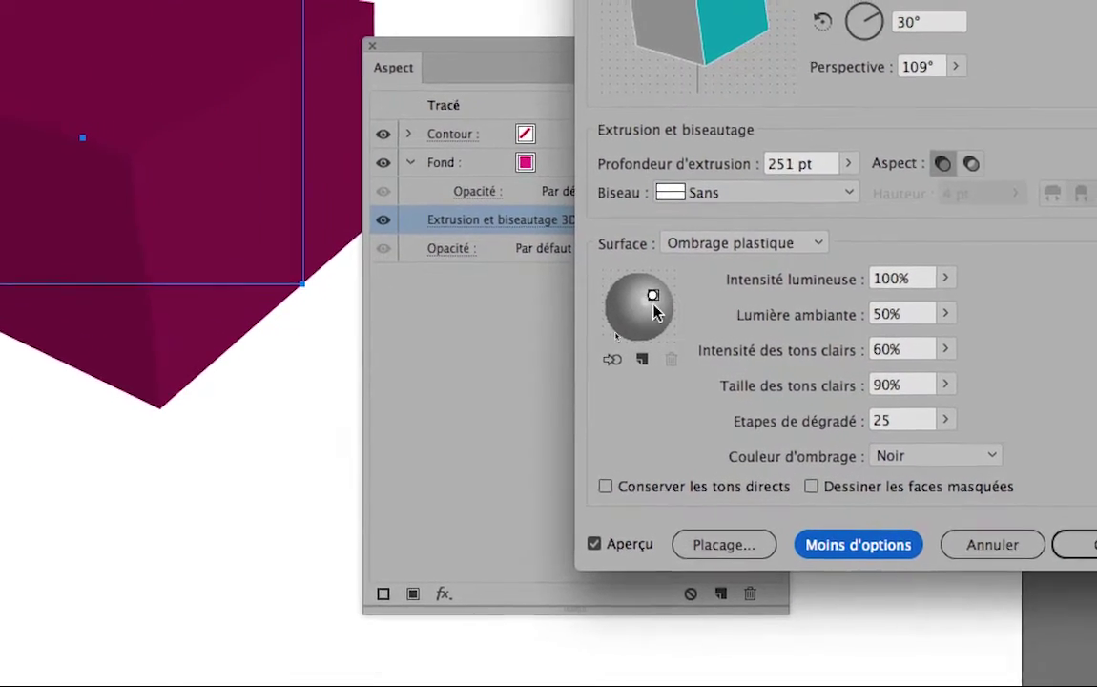
drag(685, 279, 654, 286)
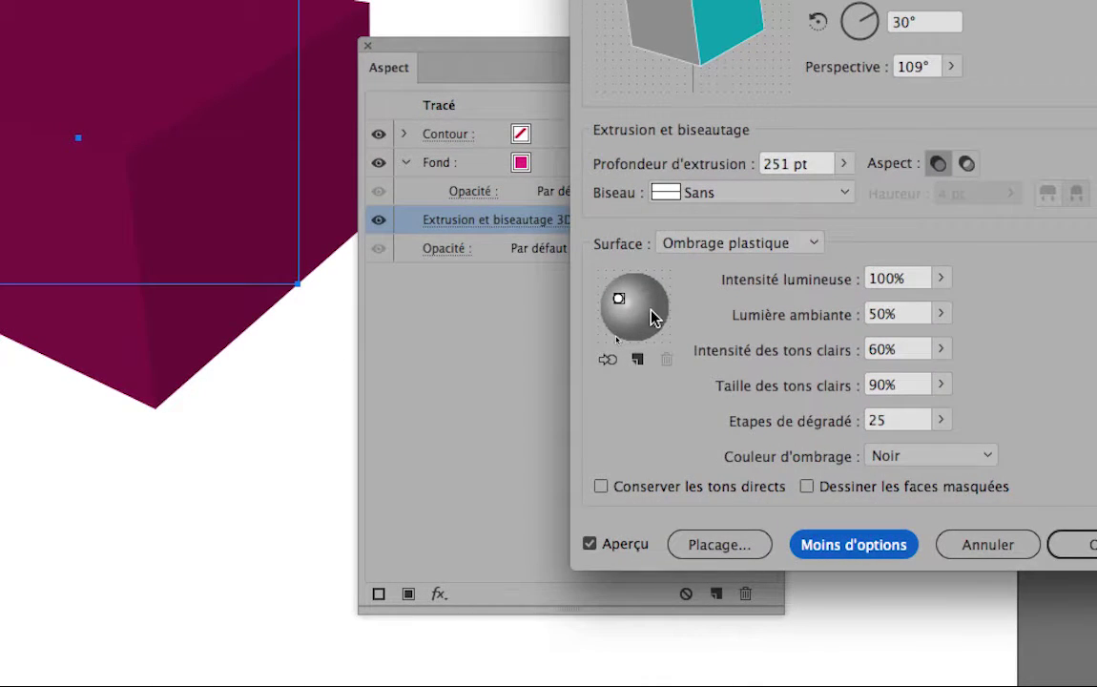
key(alt)
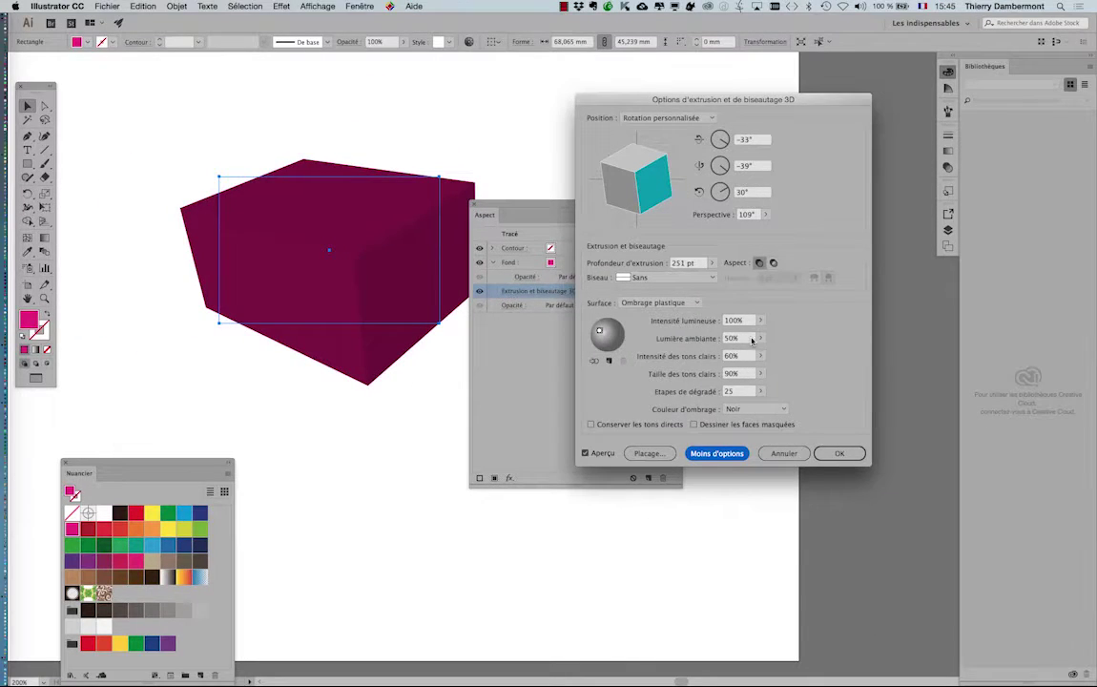
- Set the effect's ambient light to 46% and its highlight intensity to 86%
click(760, 338)
drag(749, 353, 748, 353)
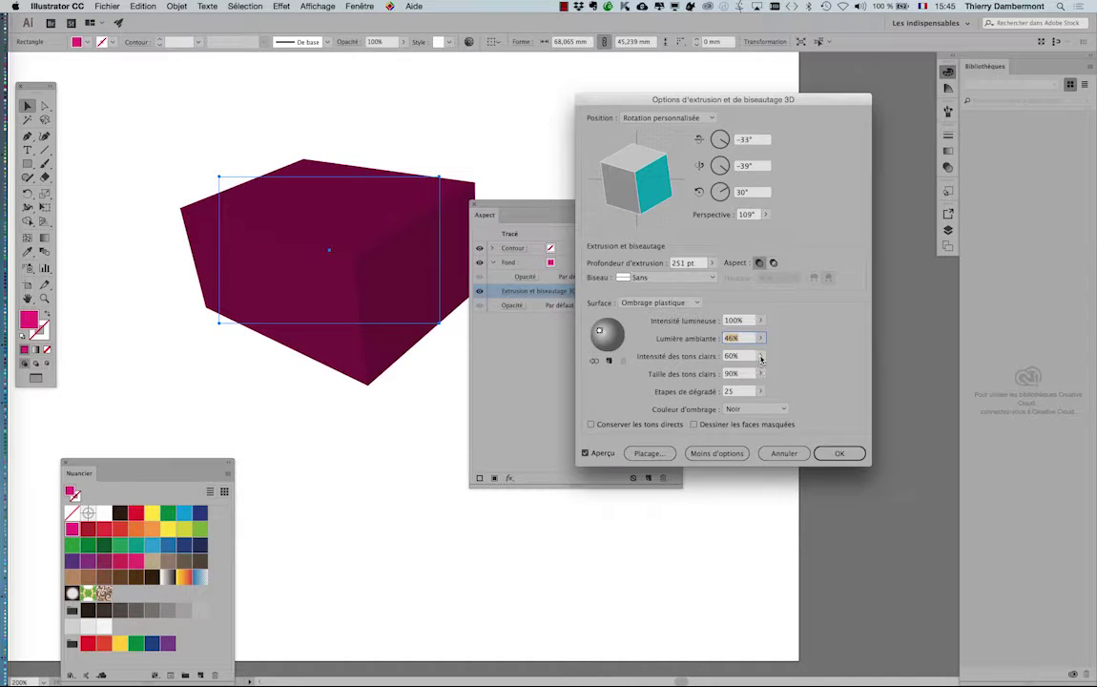
click(760, 356)
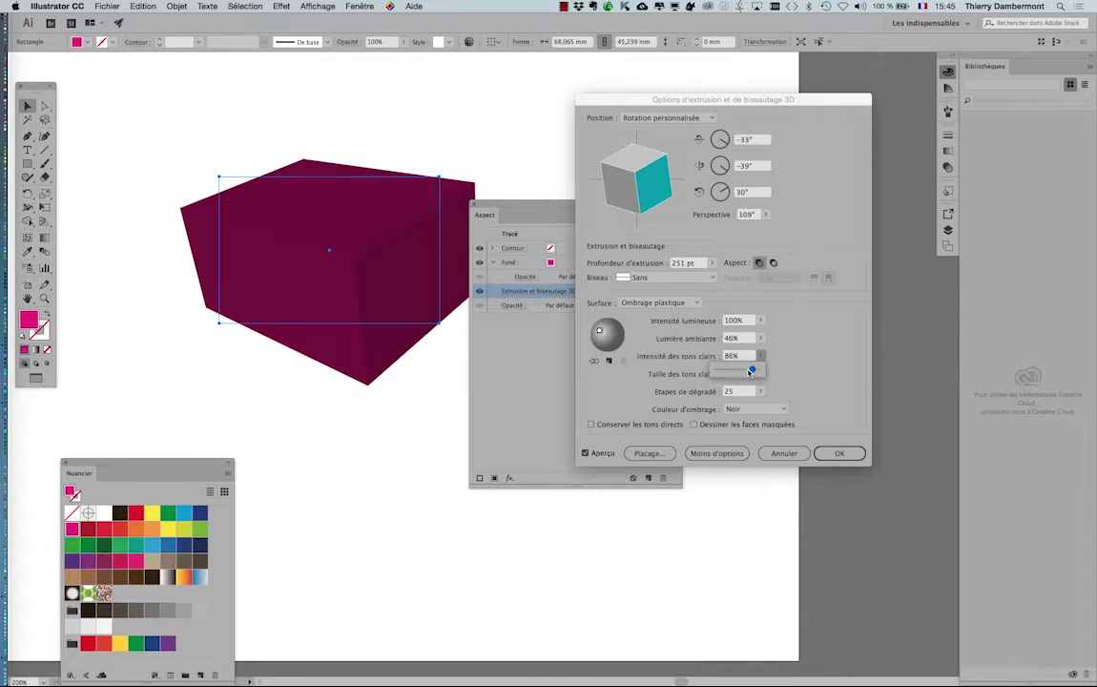
drag(750, 372, 751, 372)
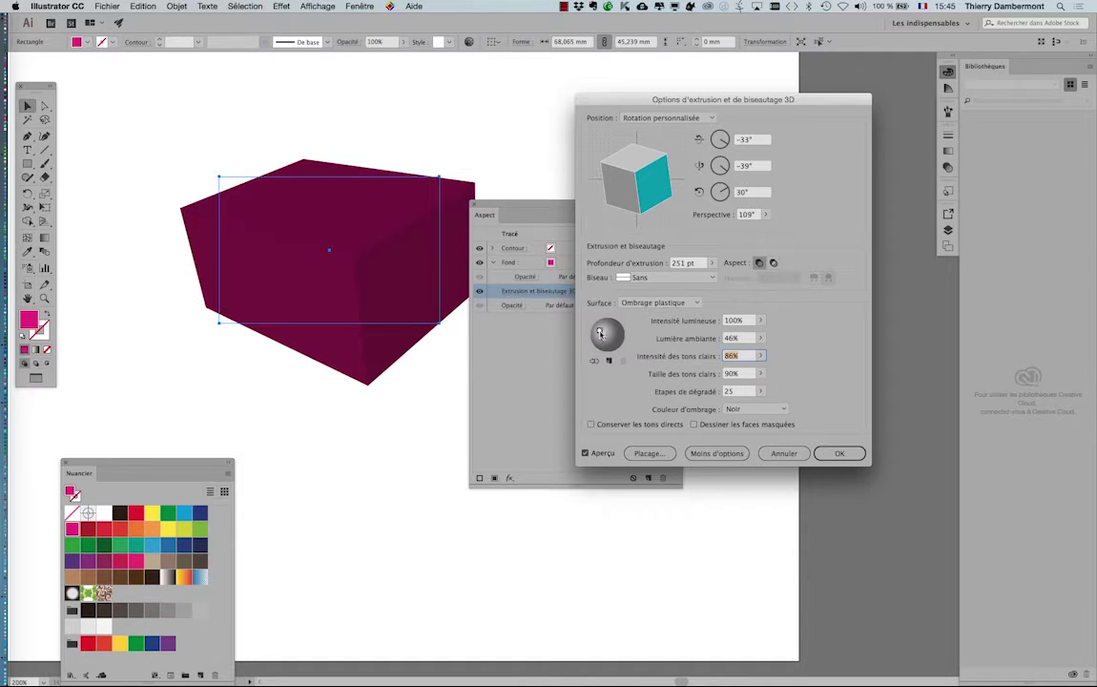
- Move the existing light to the lower left of the shading sphere and add a second light at its upper right
mouse_move(599, 332)
mouse_down()
mouse_move(619, 338)
mouse_move(597, 341)
mouse_up()
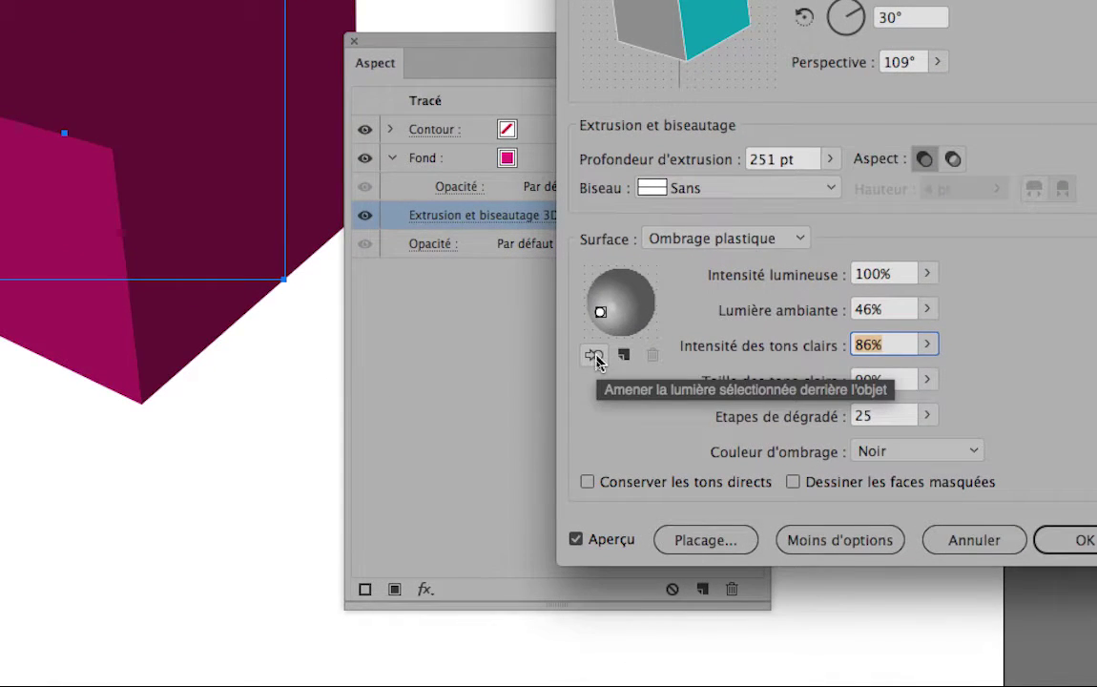
click(624, 355)
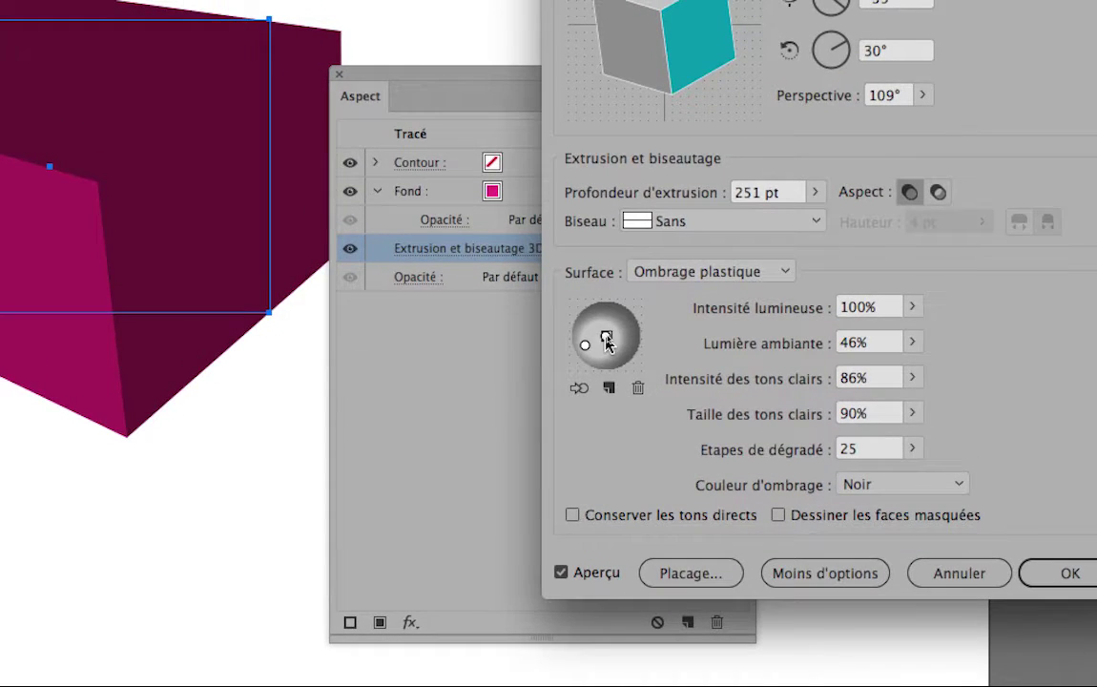
drag(607, 342, 626, 325)
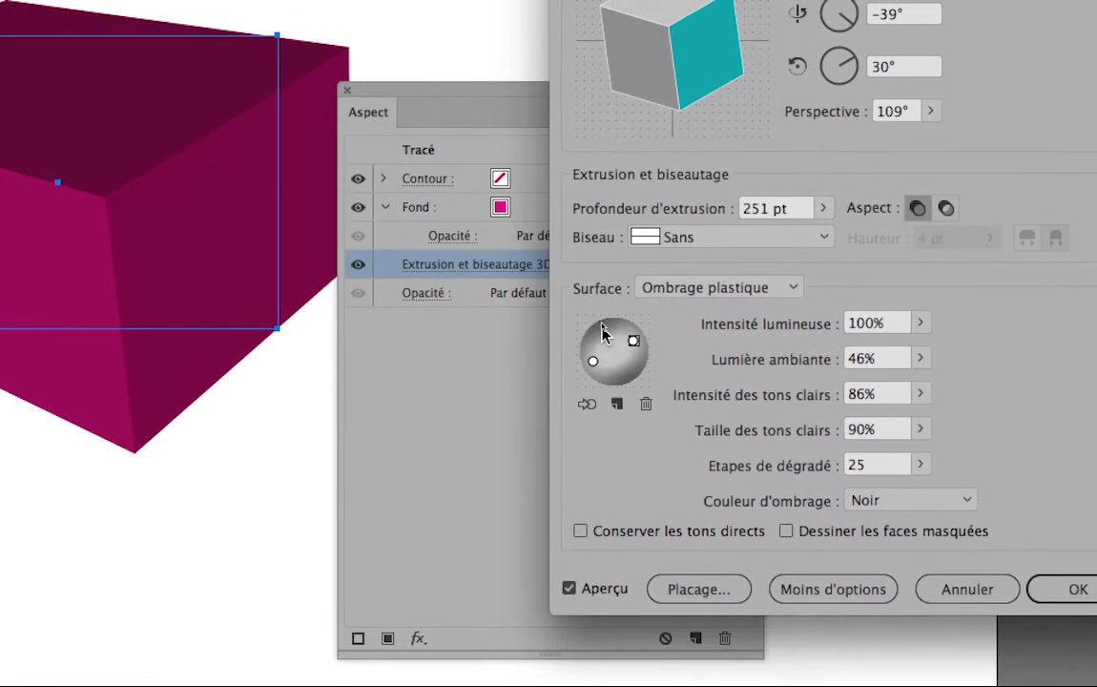
- Add a third light near the upper left of the shading sphere, send it behind the object and apply the effect
click(596, 396)
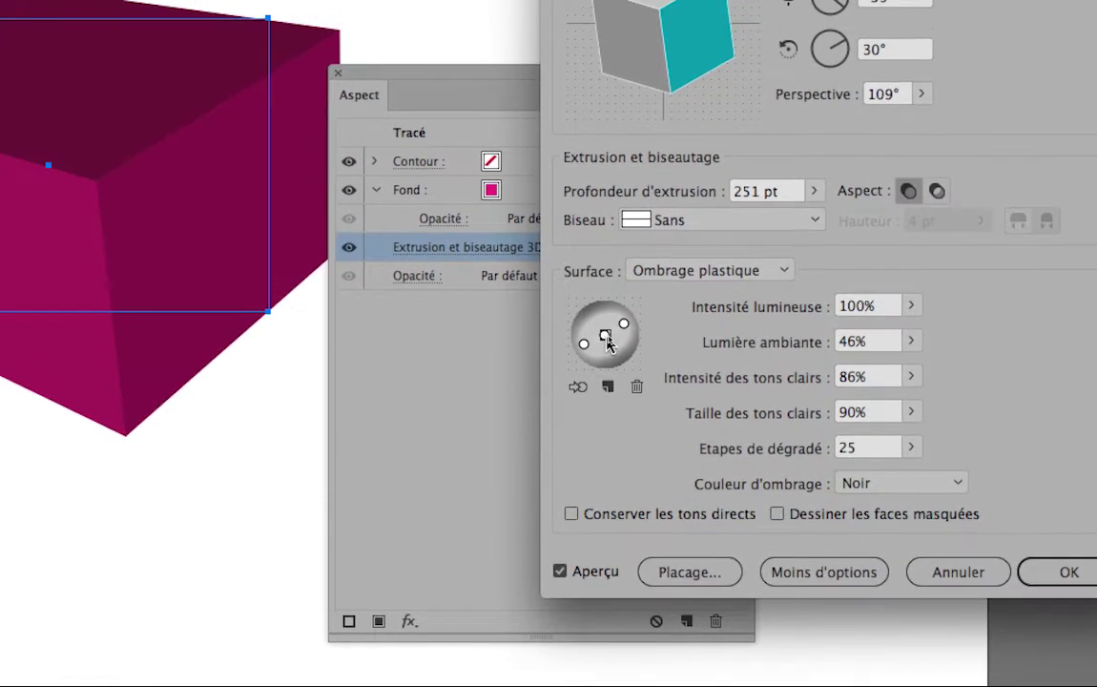
drag(604, 314, 597, 295)
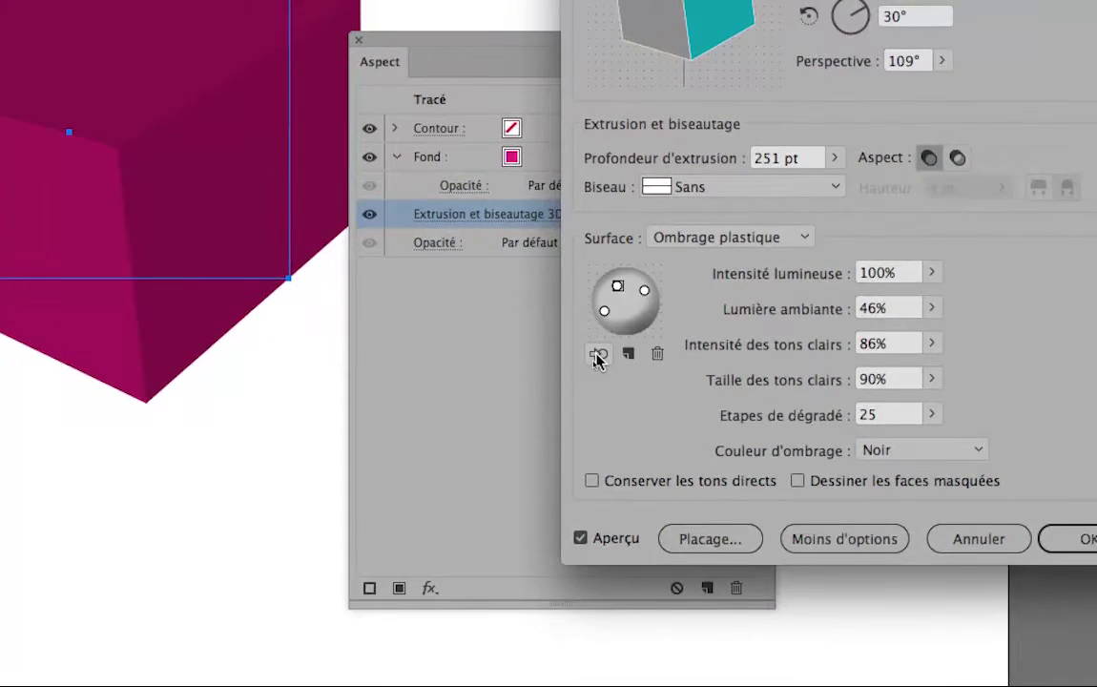
click(596, 357)
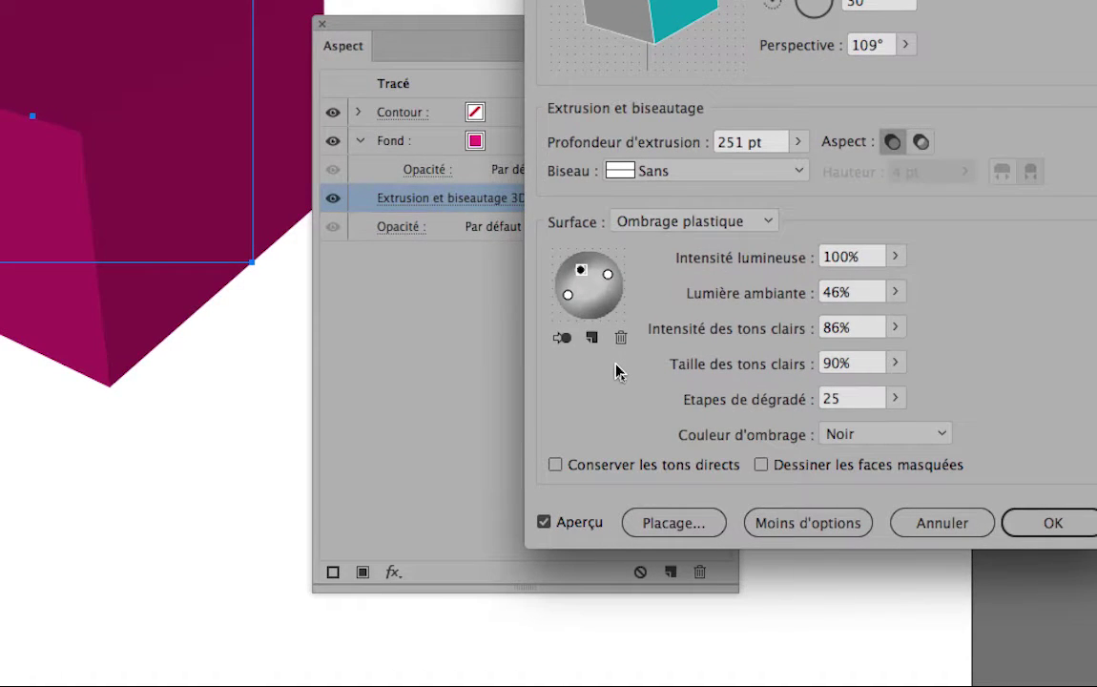
key(alt)
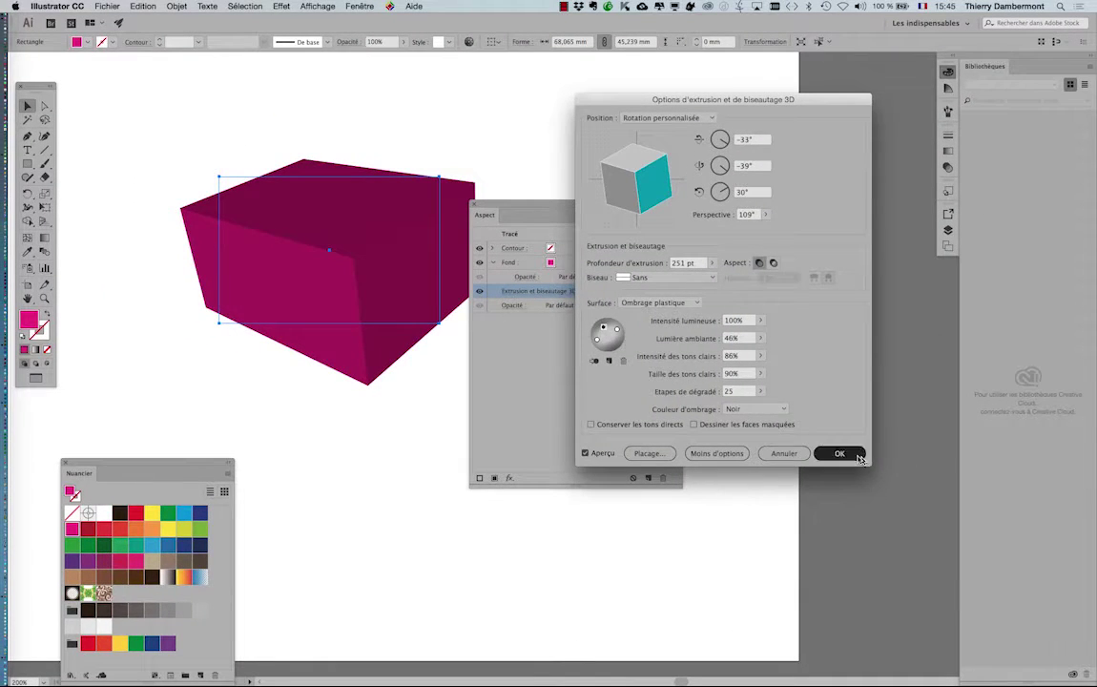
click(860, 457)
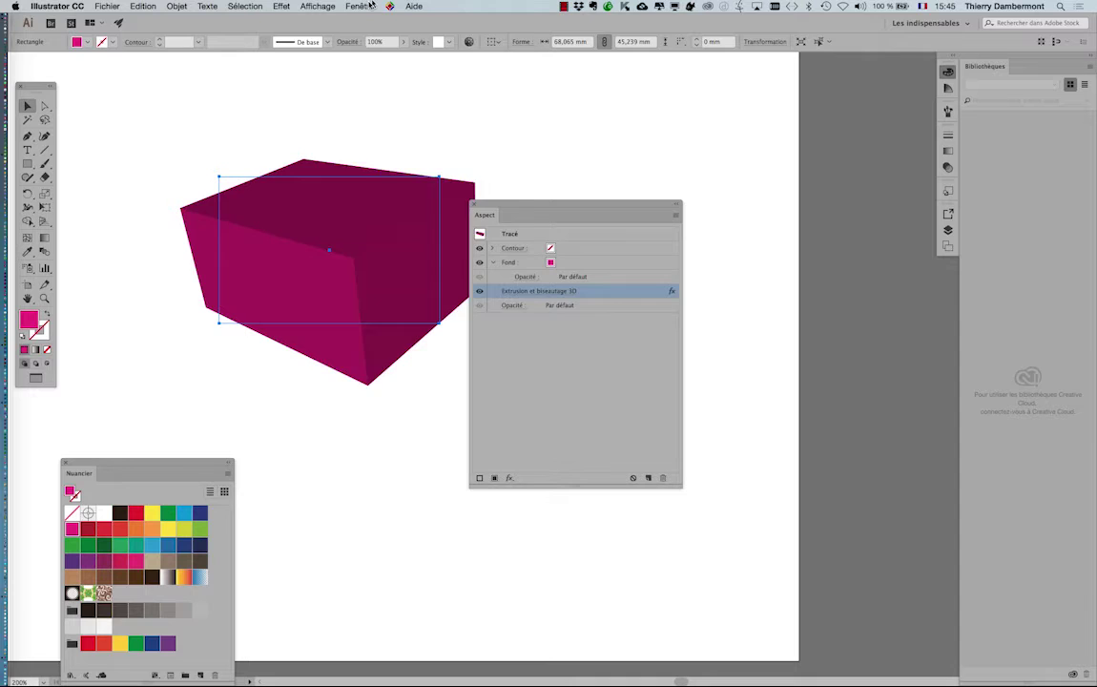
click(359, 5)
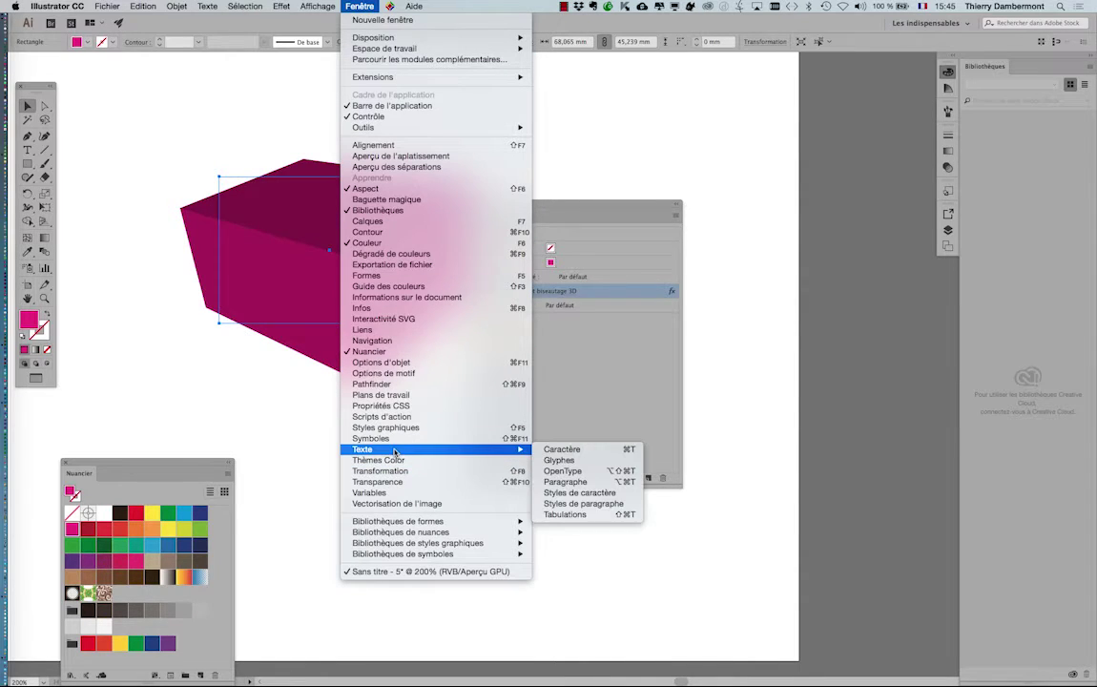
click(382, 438)
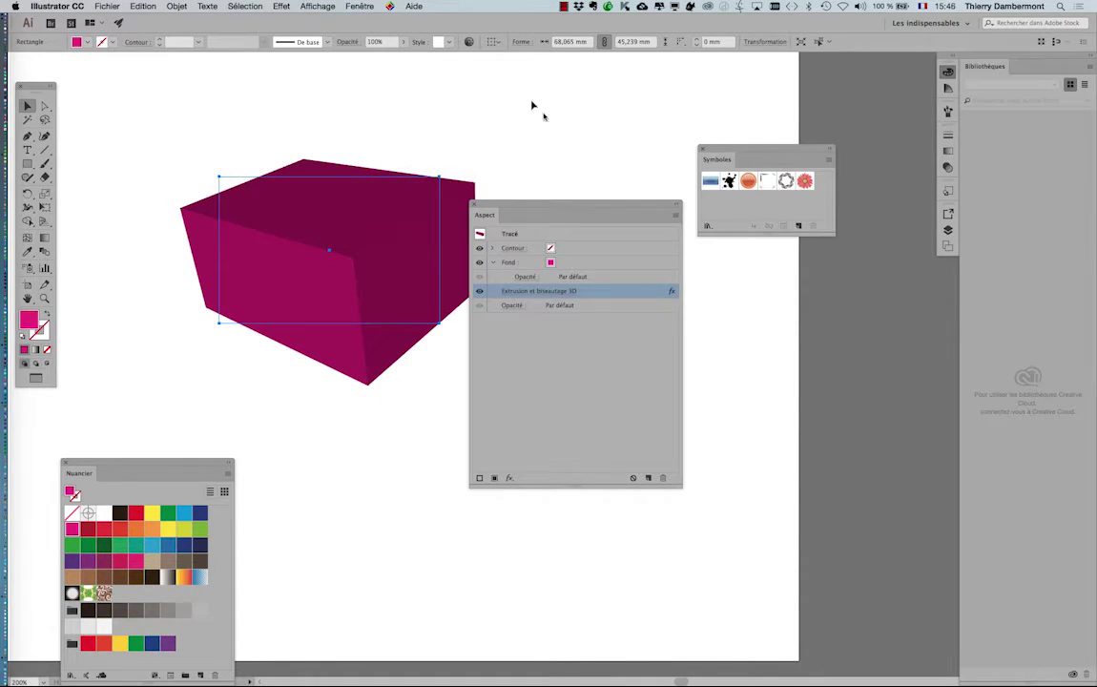
key(shift+super+F11)
click(359, 5)
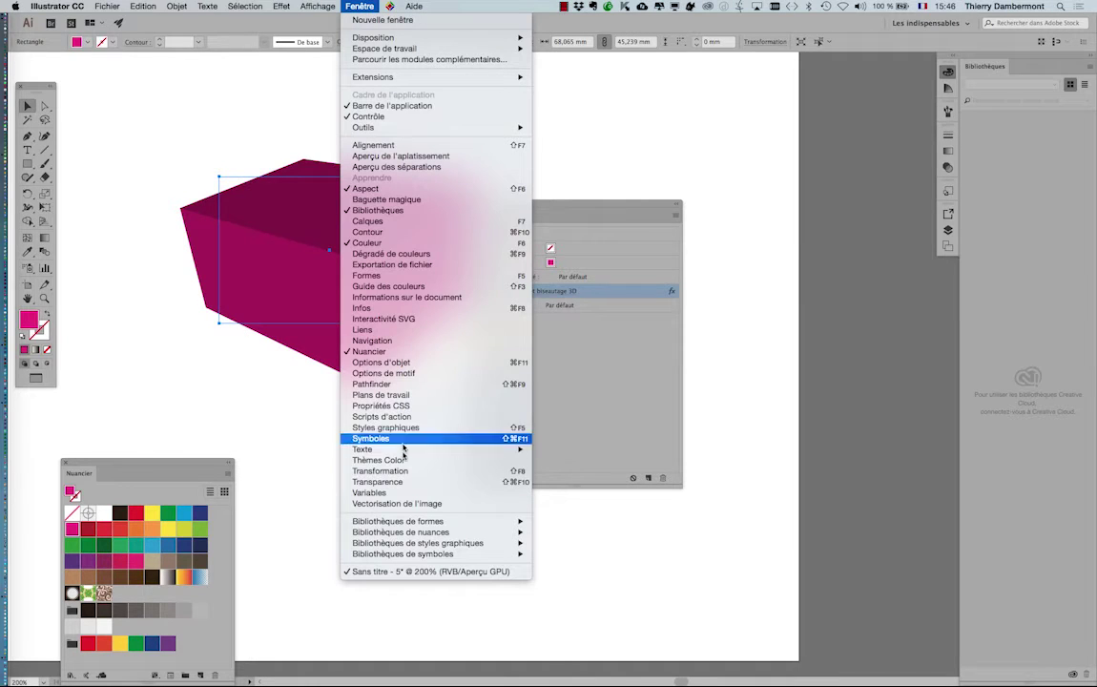
key(Escape)
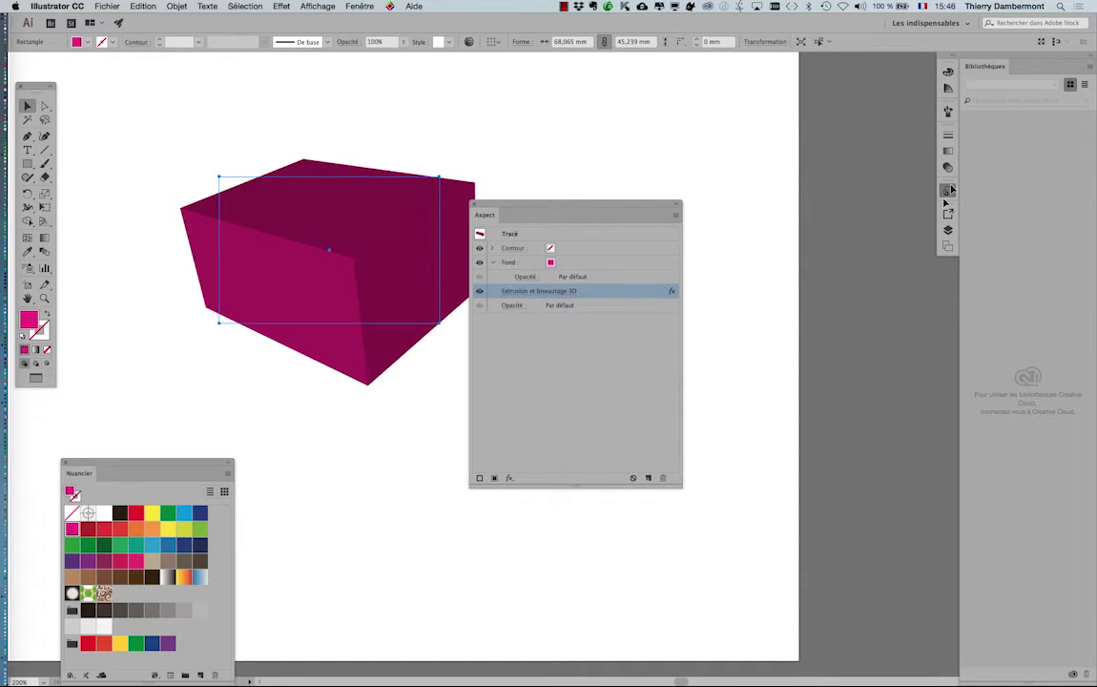
- Save the extruded box's appearance as a new graphic style and move the appearance settings clear of the box
drag(887, 188, 778, 170)
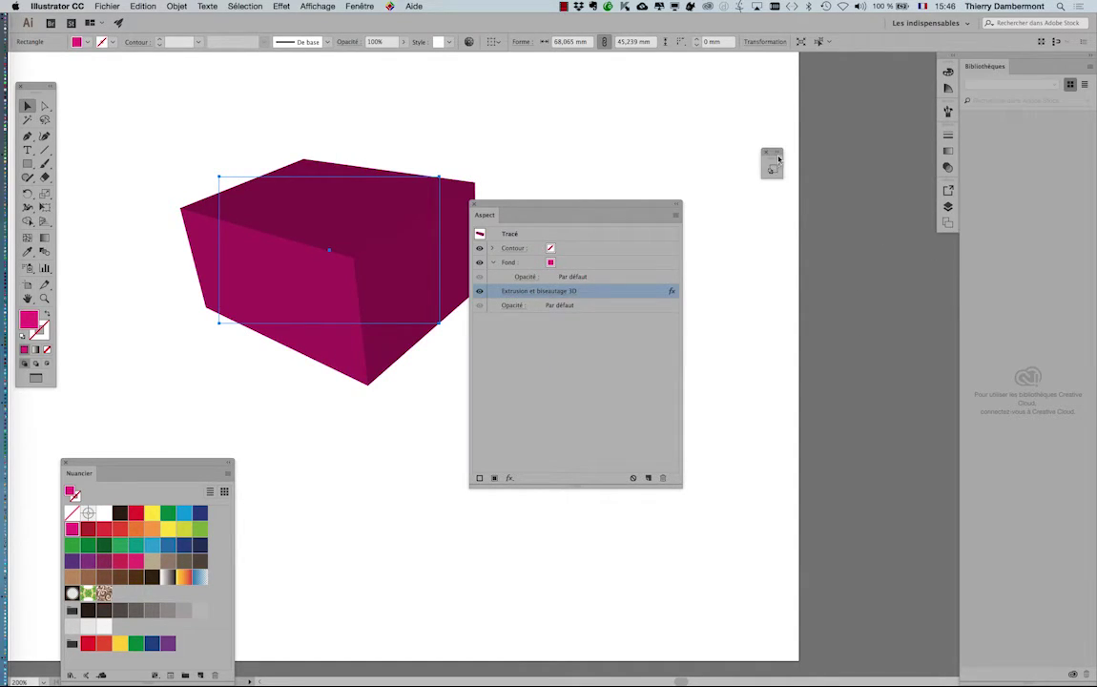
click(777, 155)
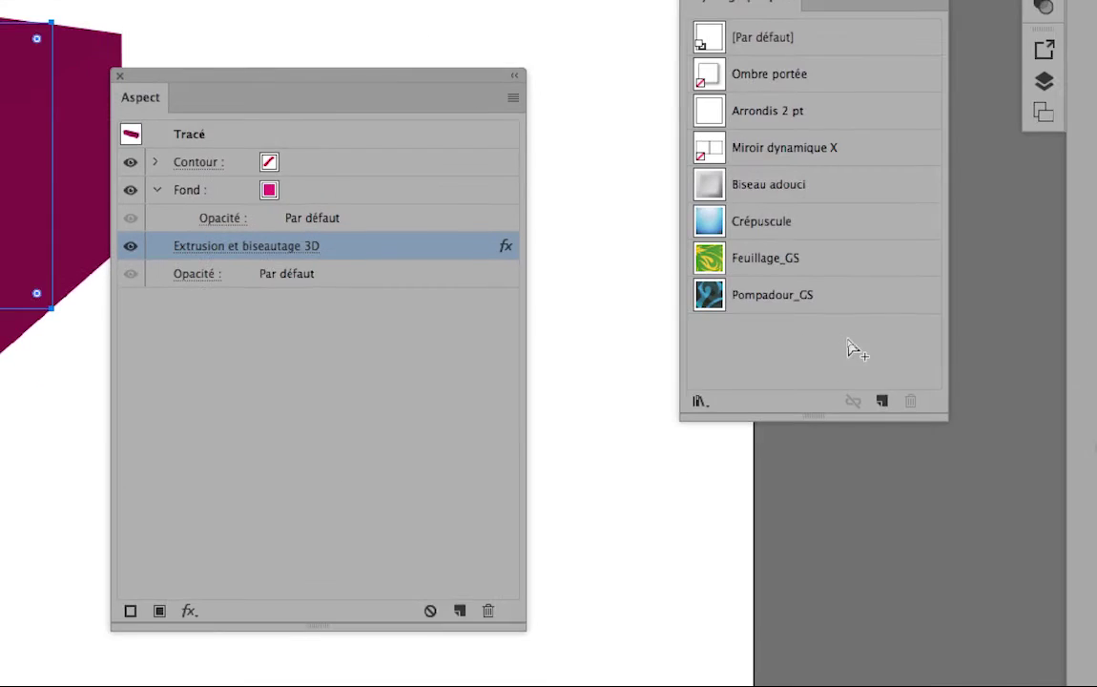
click(864, 370)
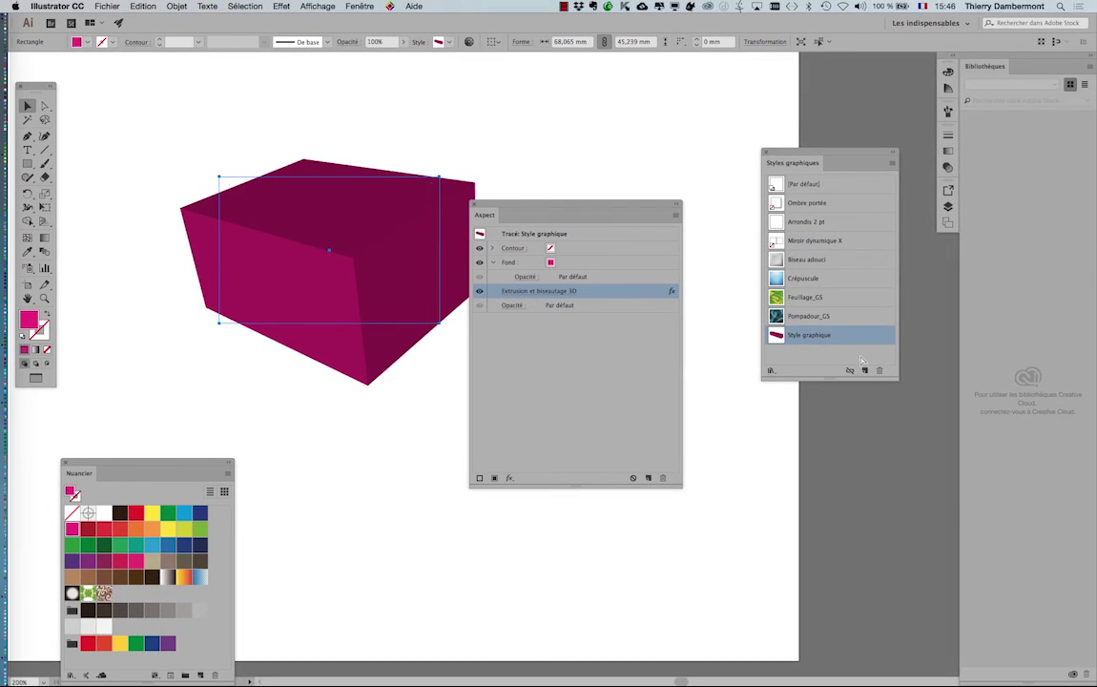
drag(552, 211, 617, 112)
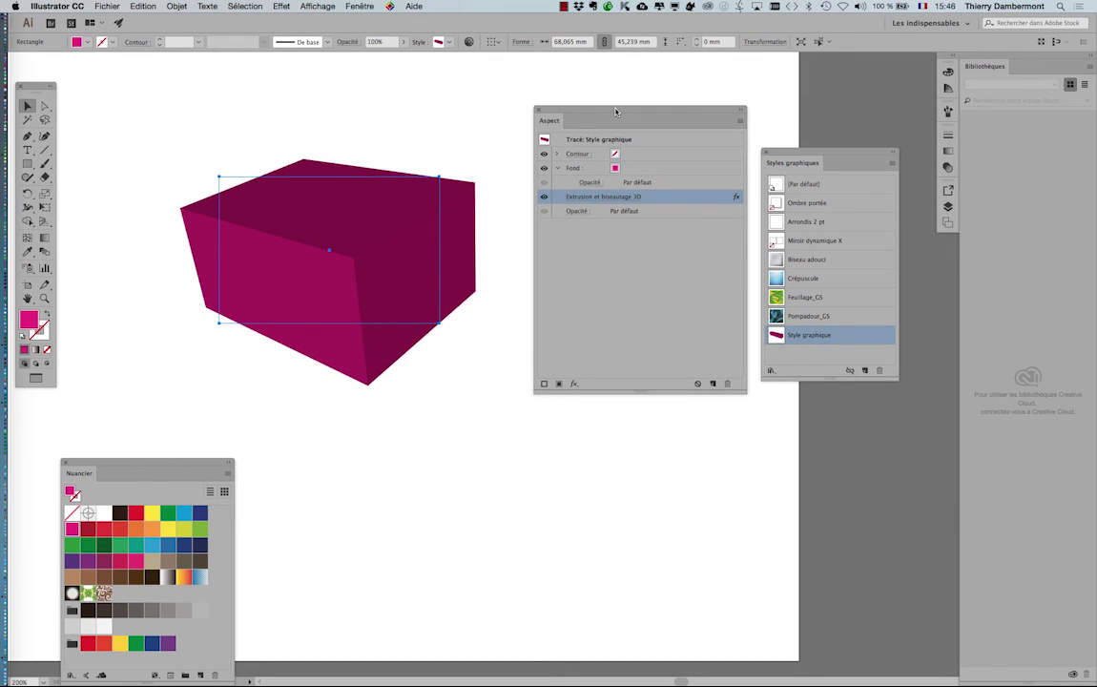